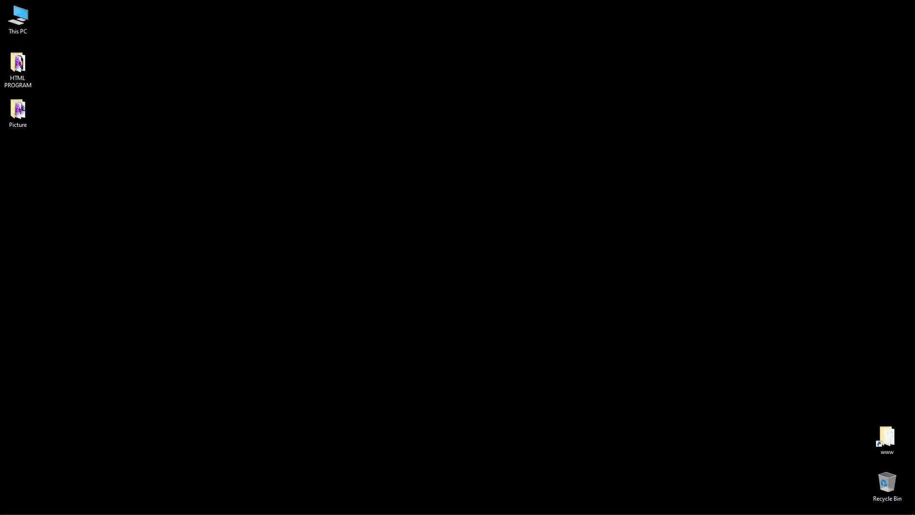
- Search Google in Chrome for 'ornament vector'
mouse_move(61, 512)
click(59, 505)
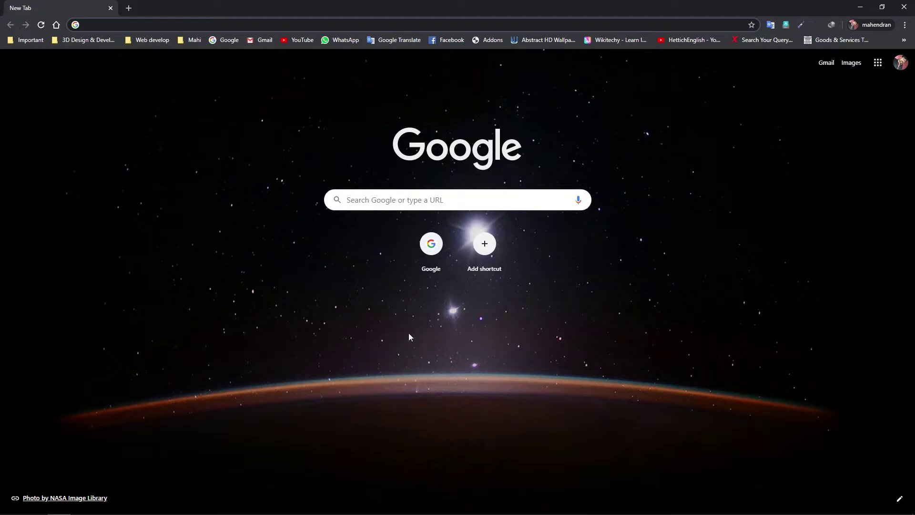
click(231, 40)
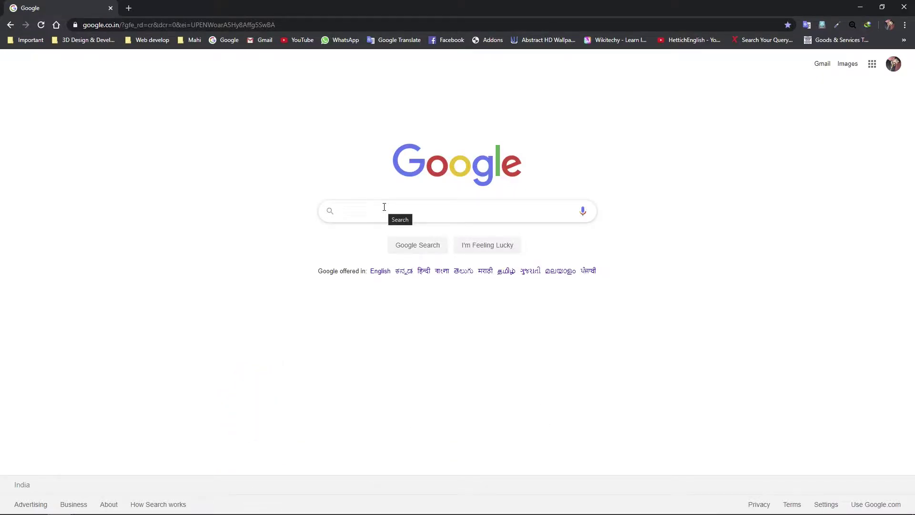
text(orna)
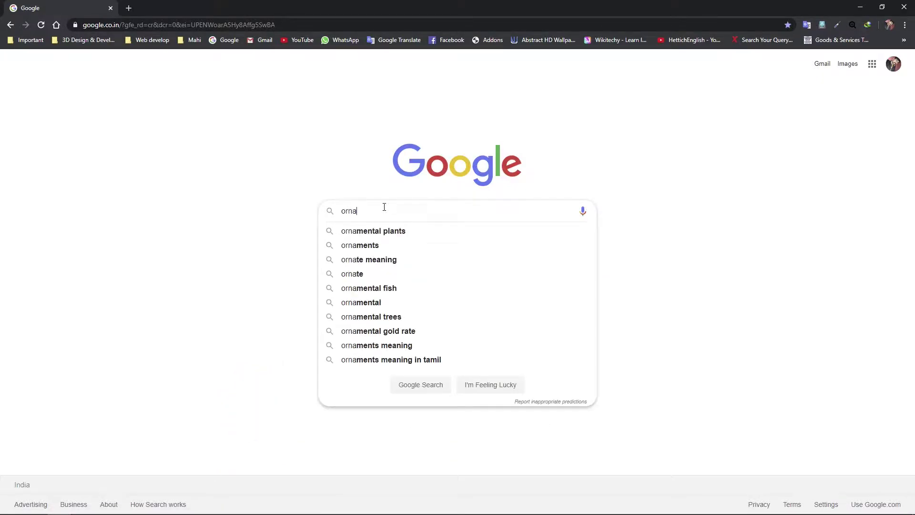
text(ments v)
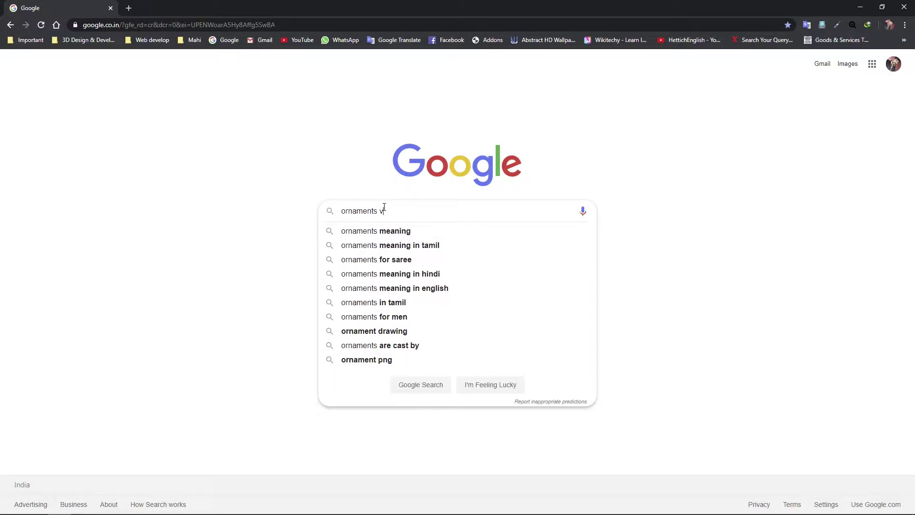
text(ecto)
key(Down)
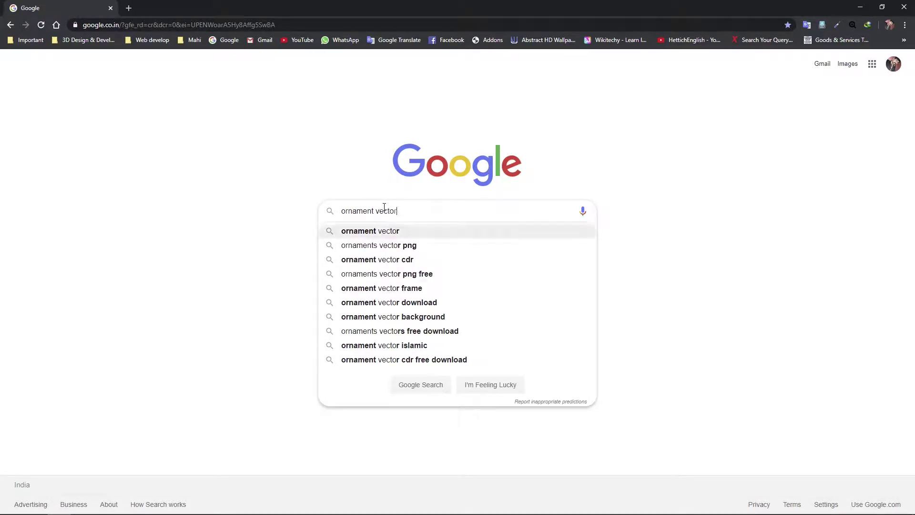
key(Return)
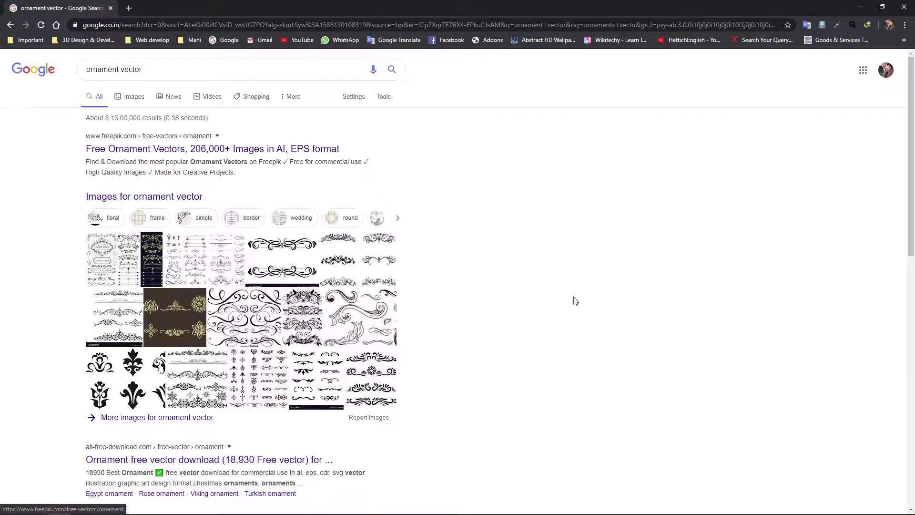
- On Freepik's free ornament vectors page, free-download the Vintage ornamental logos pack
click(153, 150)
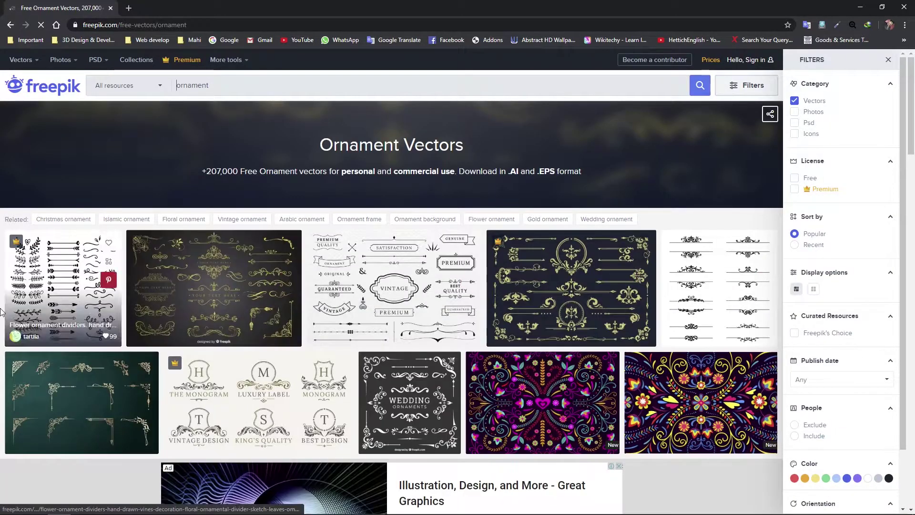
scroll(667, 348, down, 10)
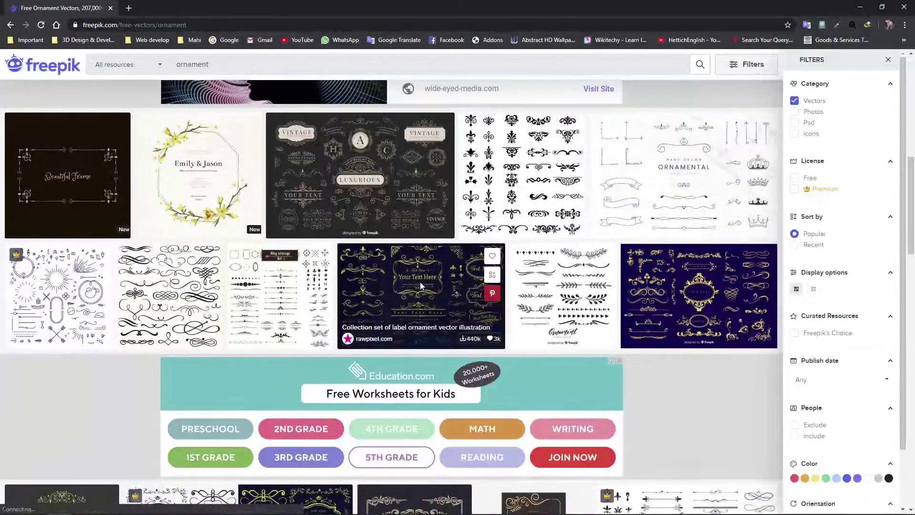
scroll(466, 306, up, 3)
mouse_move(523, 173)
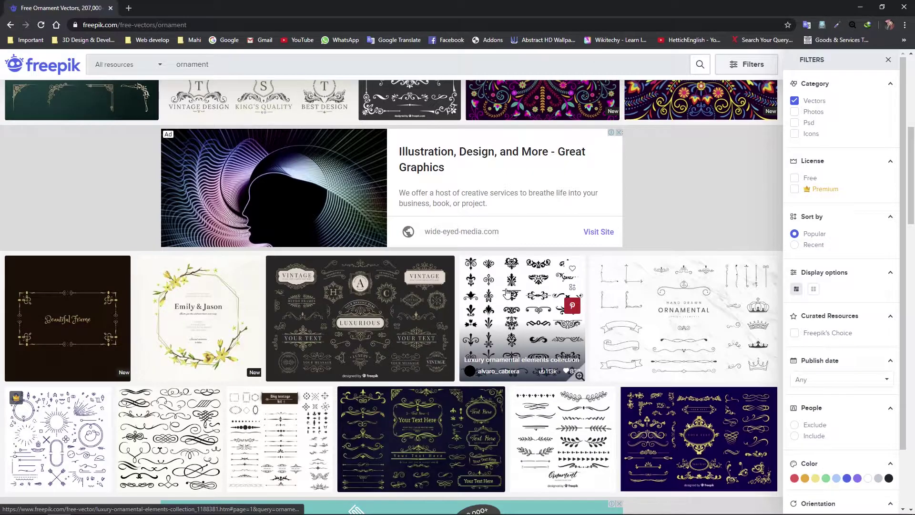
middle_click(506, 293)
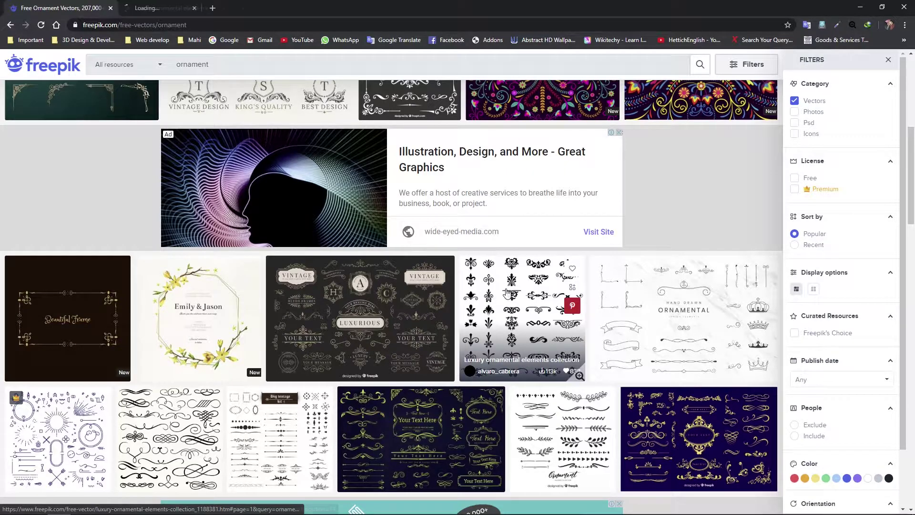
click(380, 302)
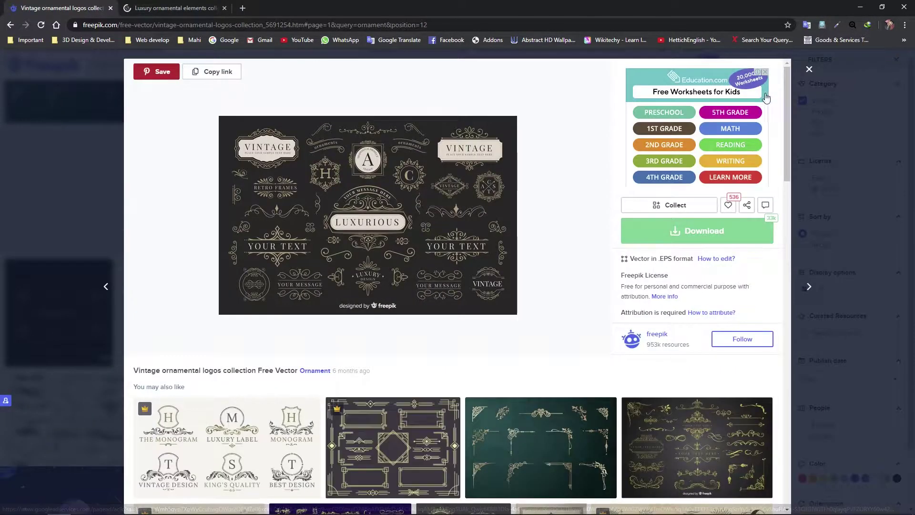
click(706, 235)
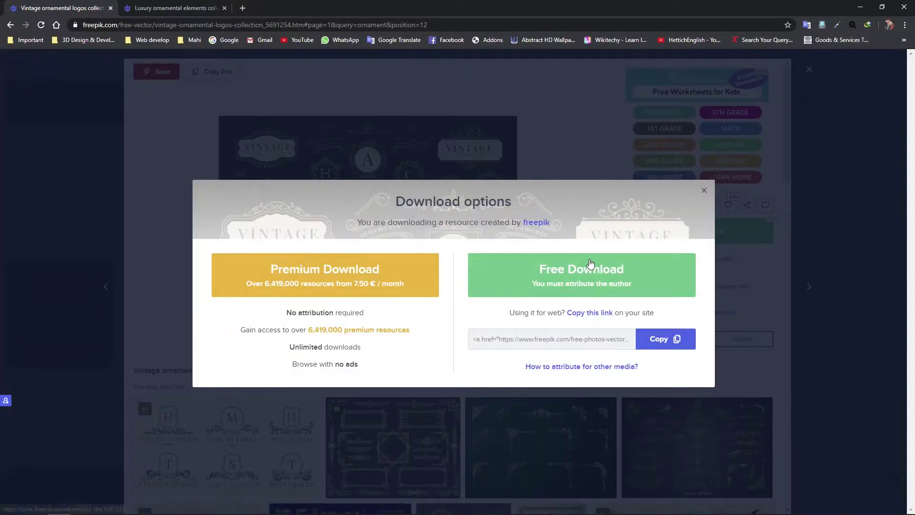
click(579, 284)
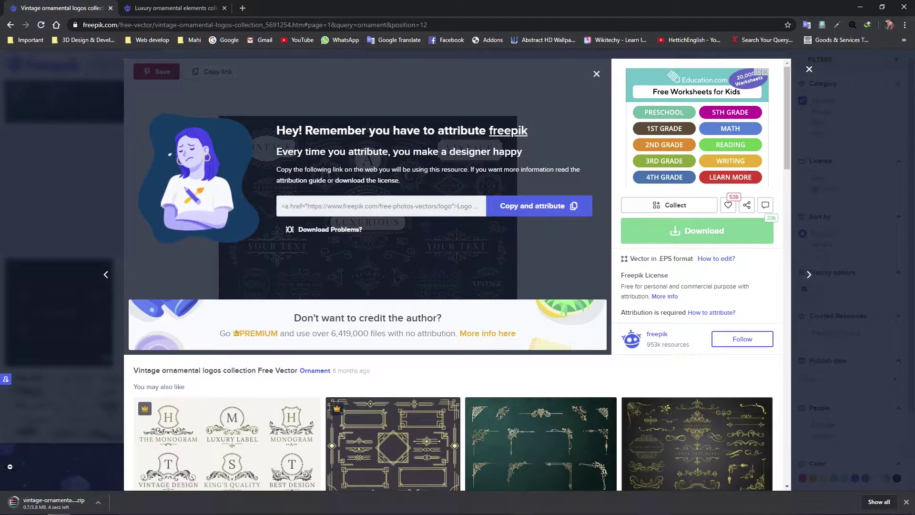
- Free-download the luxury ornamental elements collection as well
click(193, 5)
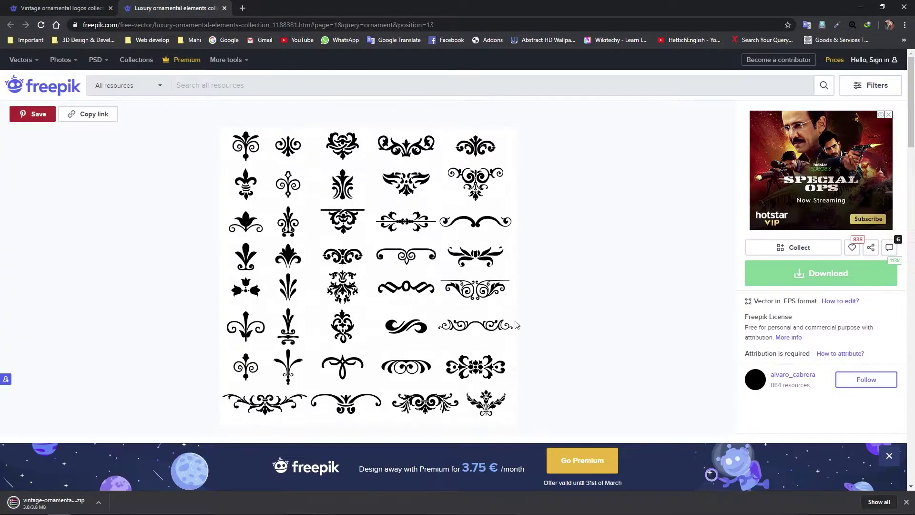
click(824, 271)
click(560, 259)
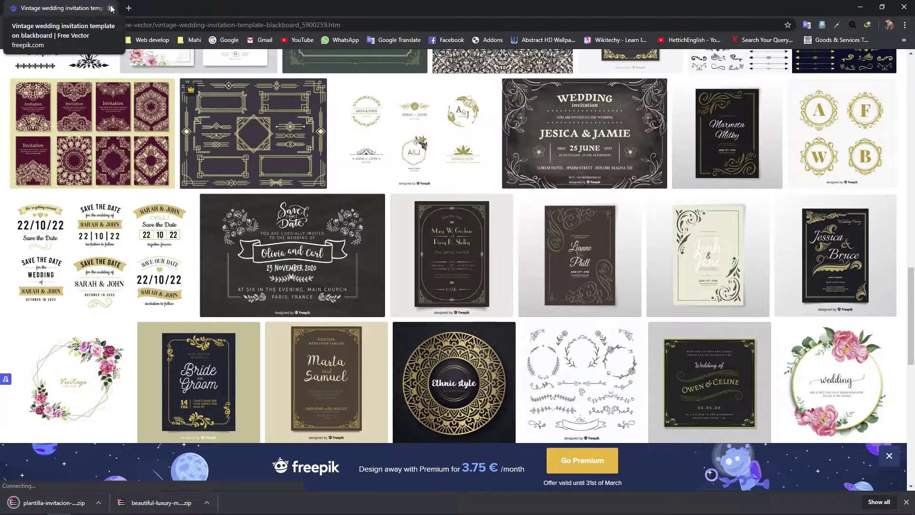
- Open the desktop Vector folder and browse the mandala and luxury ornamental collection folders
click(860, 7)
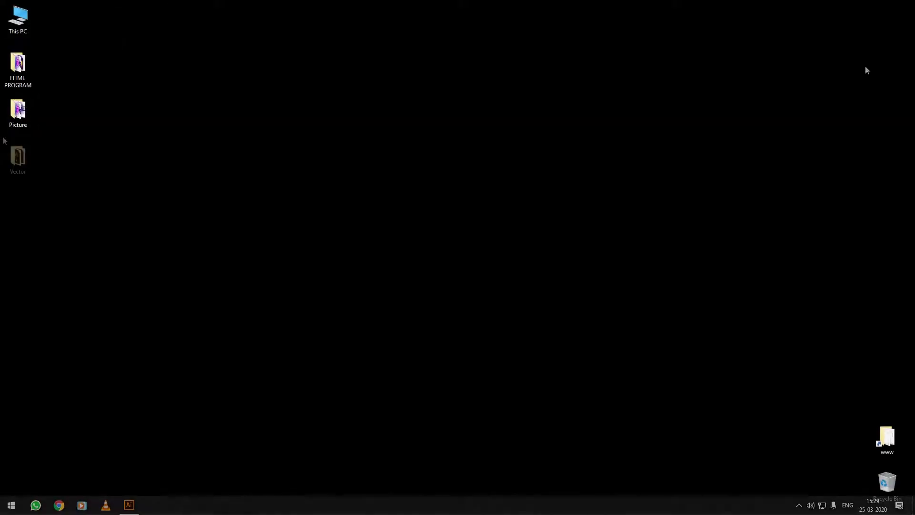
double_click(17, 158)
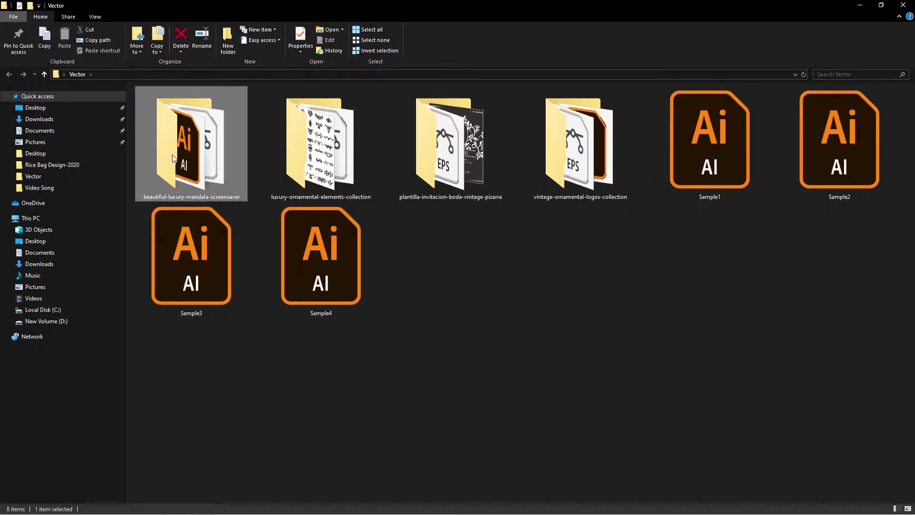
double_click(195, 183)
key(alt+Left)
double_click(361, 159)
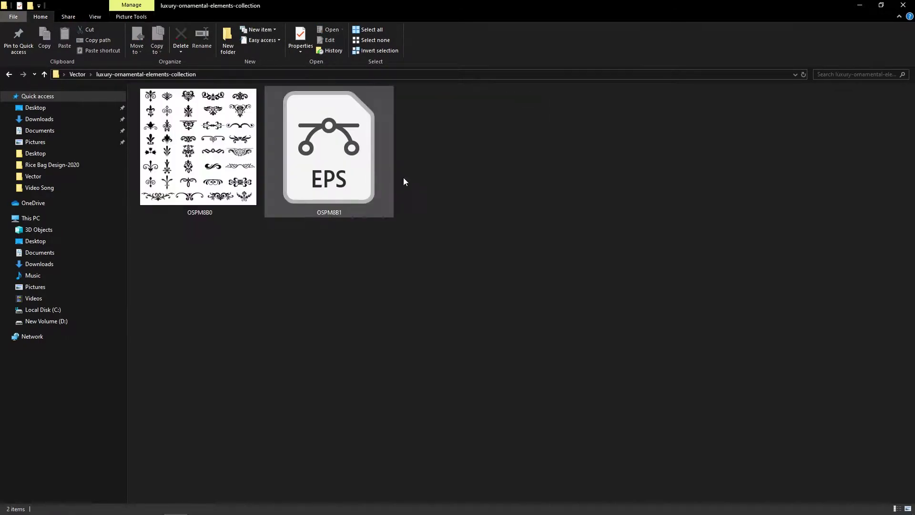
- Preview OSPM8B0.jpg, return to Vector, and open Sample1.ai in Illustrator
click(176, 163)
double_click(176, 163)
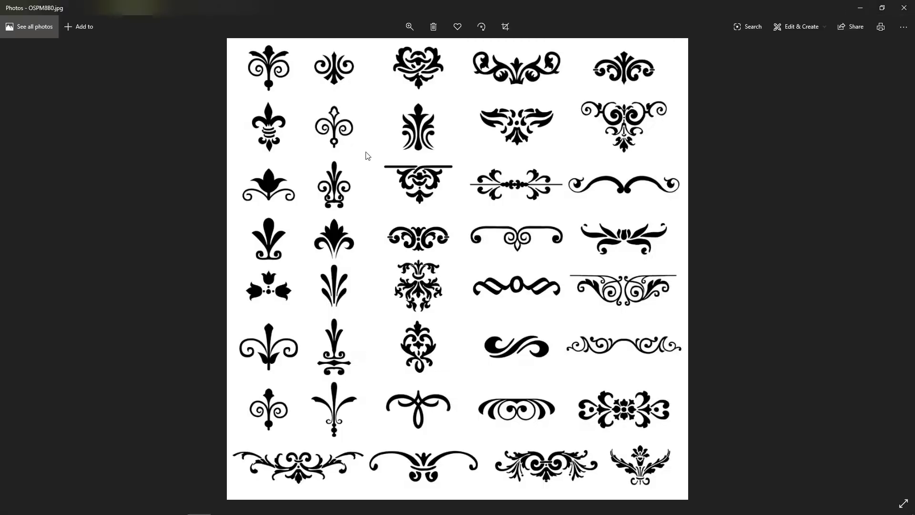
key(alt+F4)
key(alt+Left)
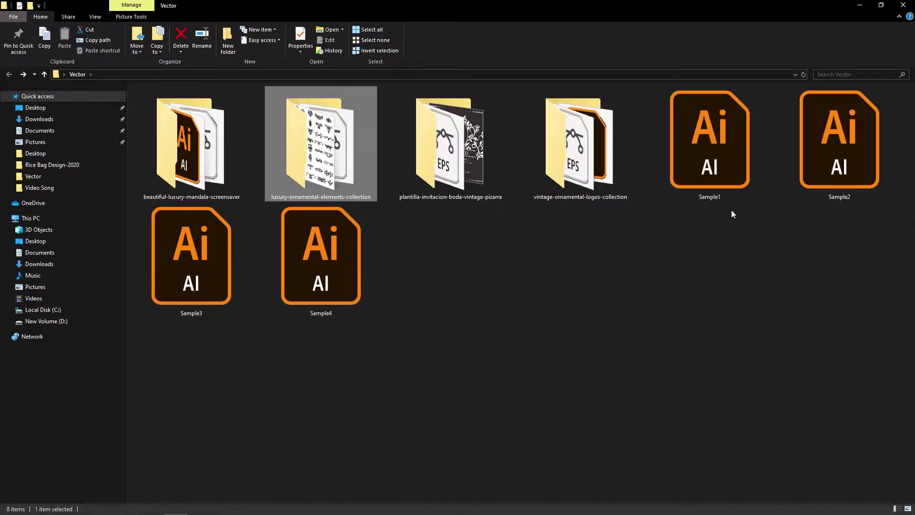
double_click(732, 165)
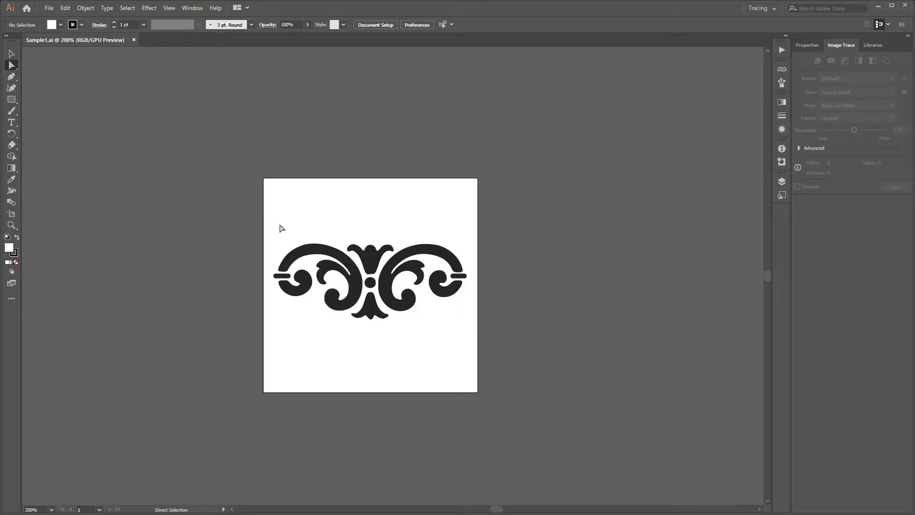
- Save all ornament paths as Low Poly.ai in Illustrator 3 format, then bring up 3ds Max
drag(270, 233, 471, 347)
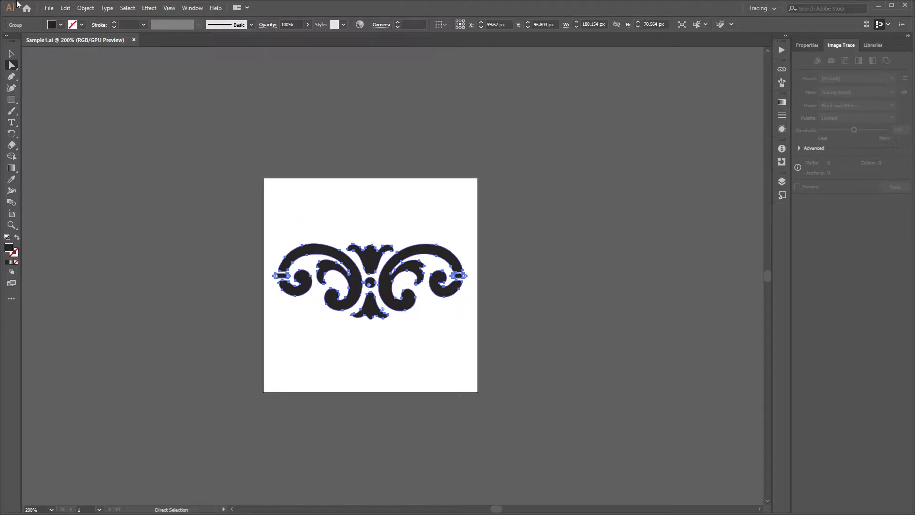
click(49, 8)
click(95, 95)
text(Low Poly)
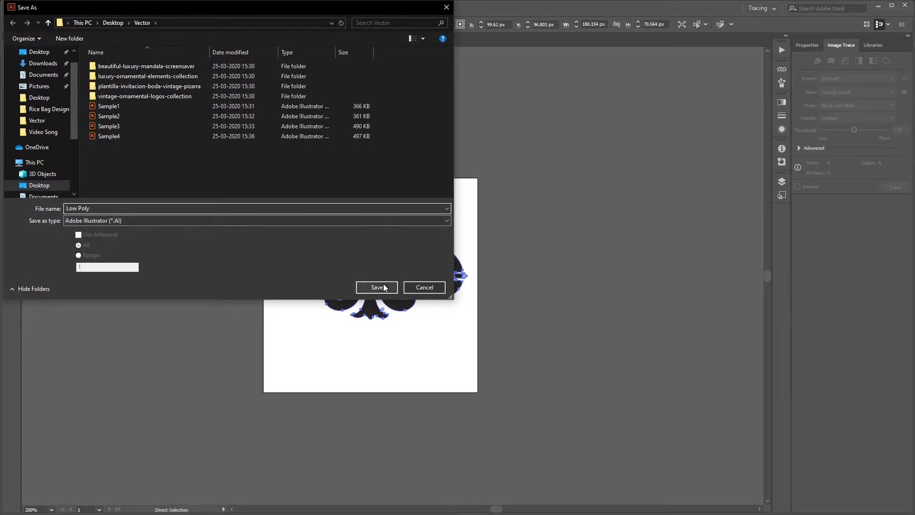
click(383, 285)
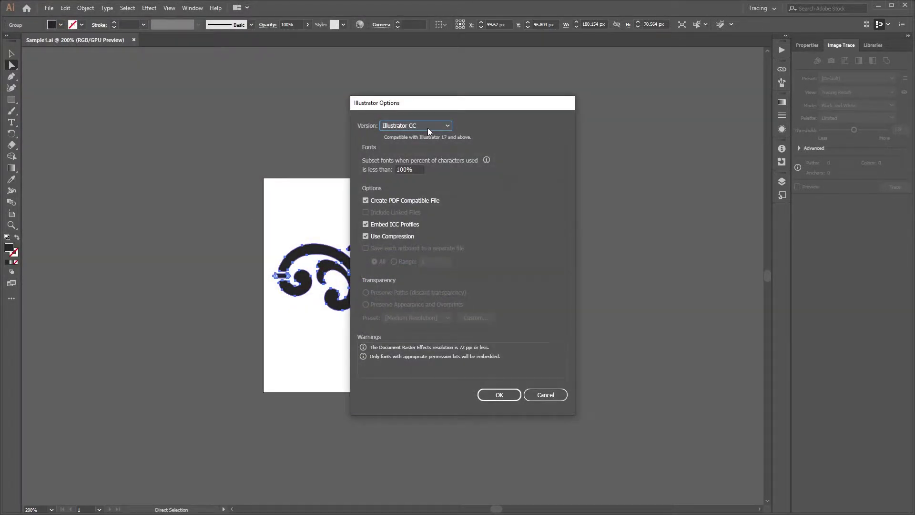
click(427, 127)
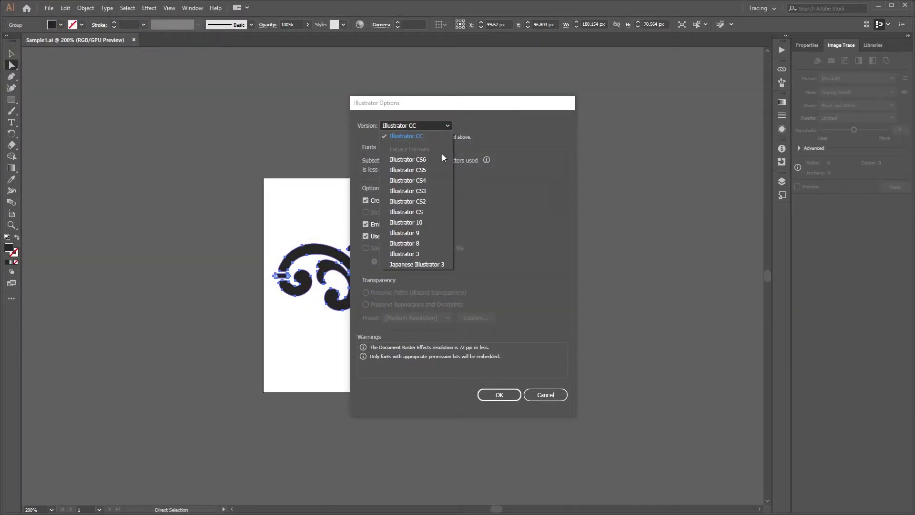
click(411, 253)
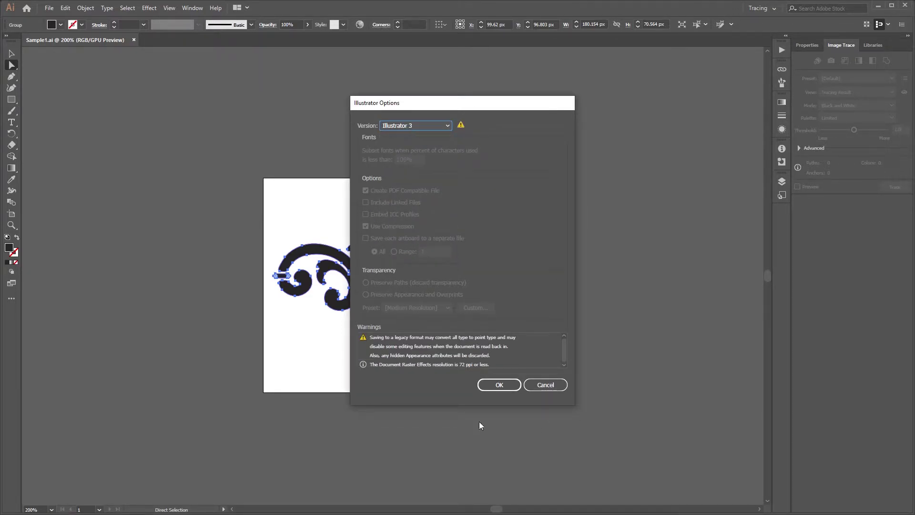
click(499, 385)
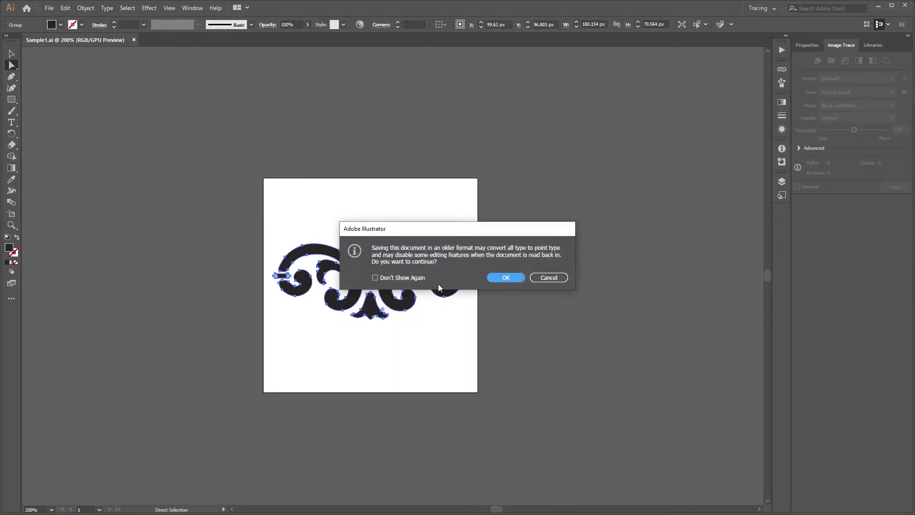
click(511, 281)
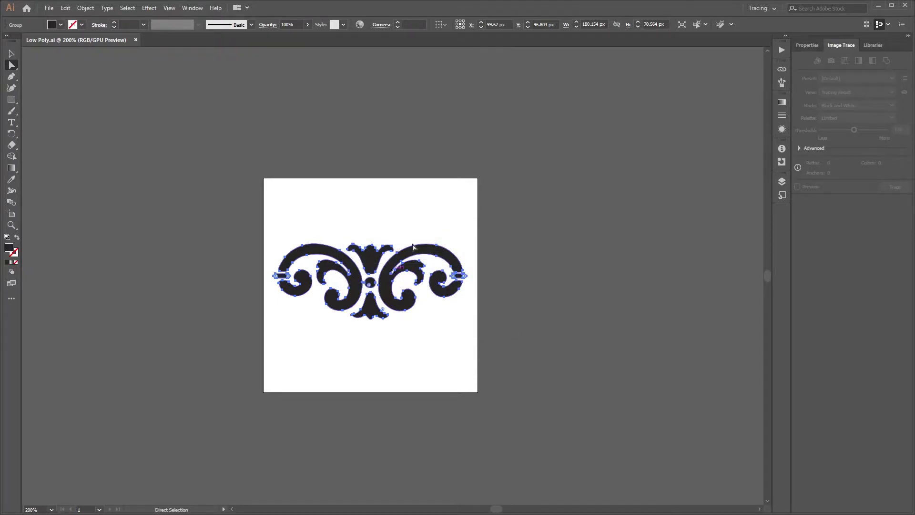
click(879, 6)
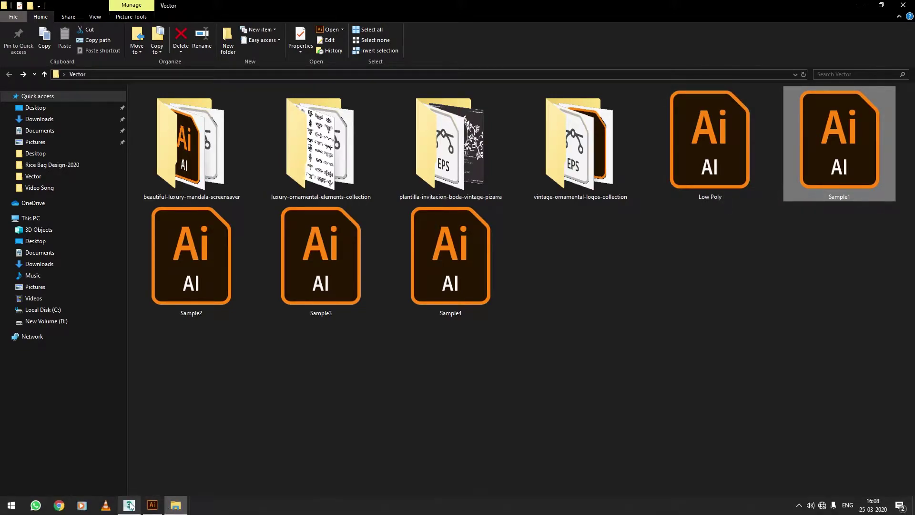
click(129, 508)
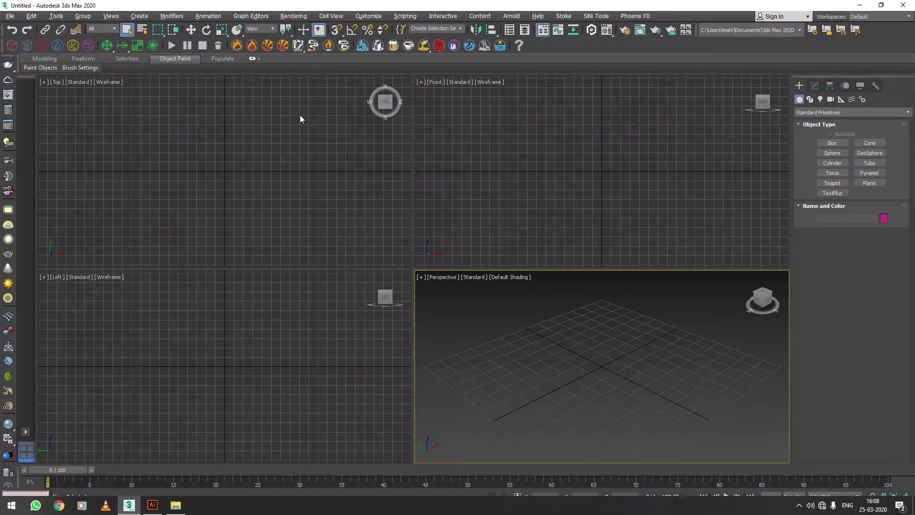
- Import Low Poly.ai into the front view, merged as a single object, Shape1
click(600, 164)
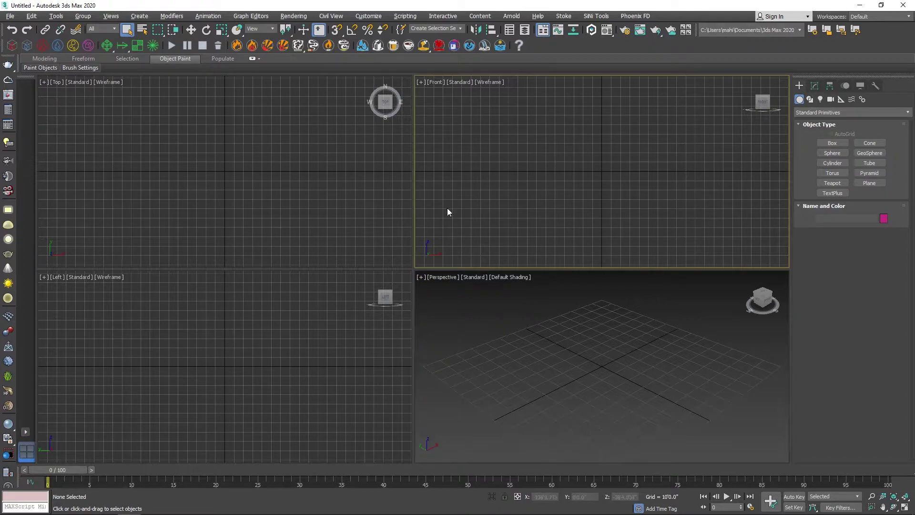
click(9, 16)
mouse_move(21, 146)
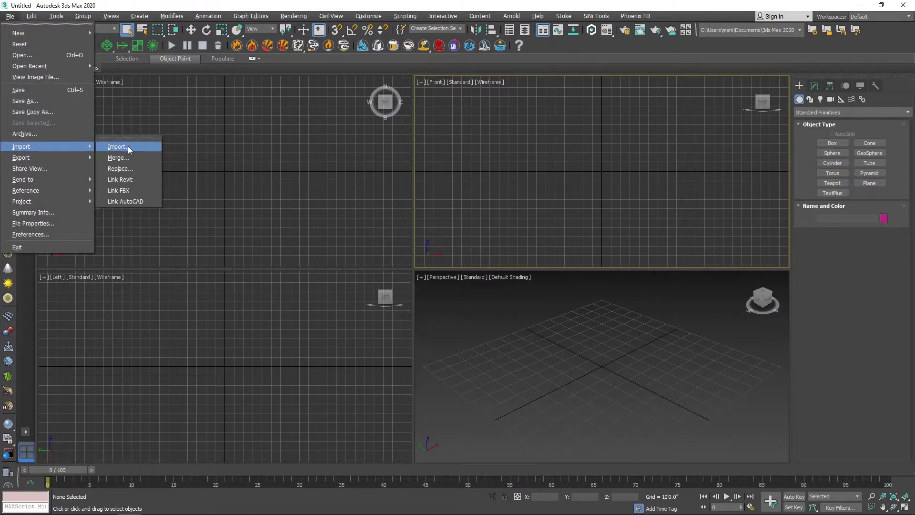
click(128, 146)
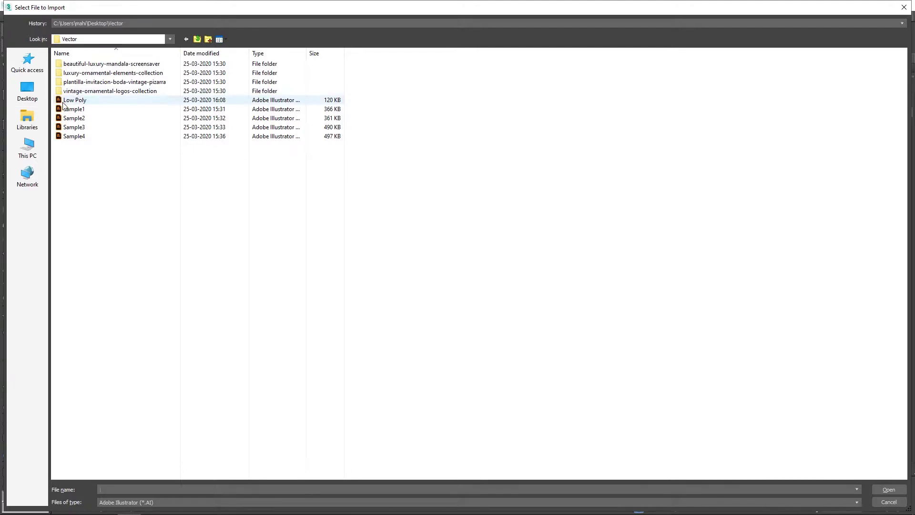
click(63, 102)
click(889, 490)
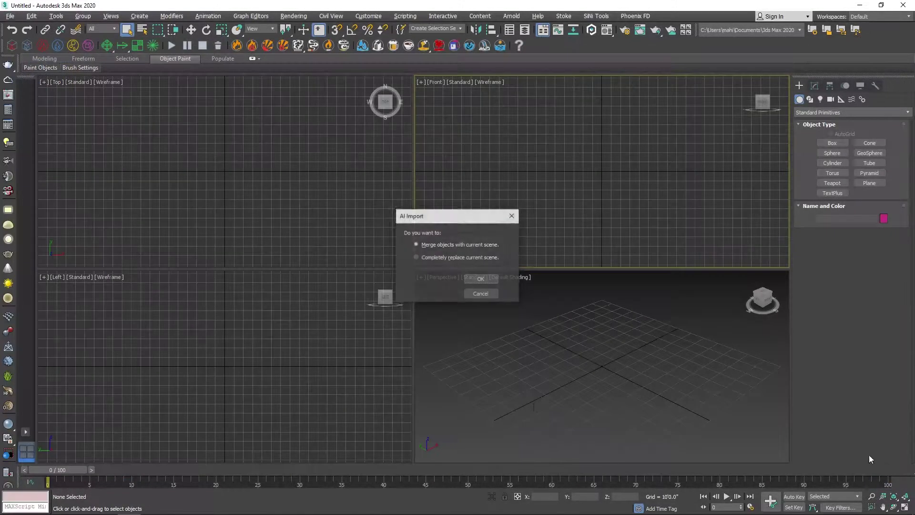
click(479, 280)
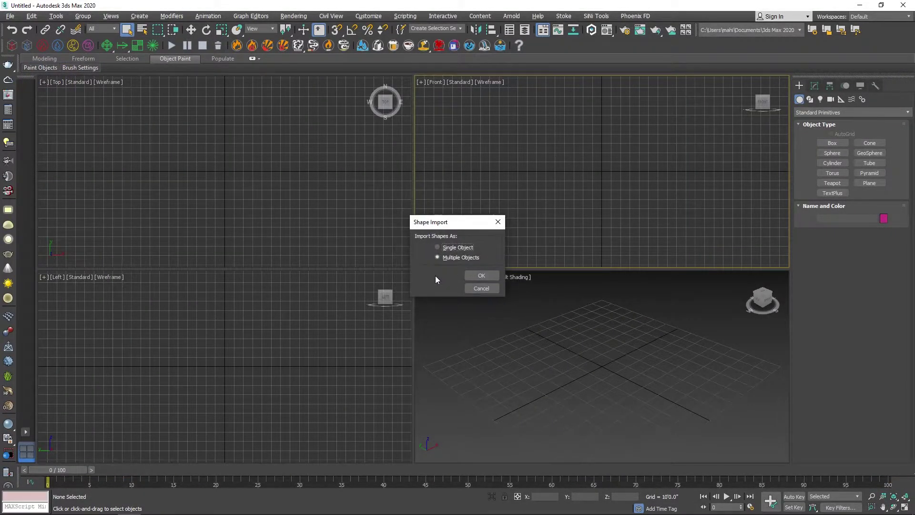
click(482, 276)
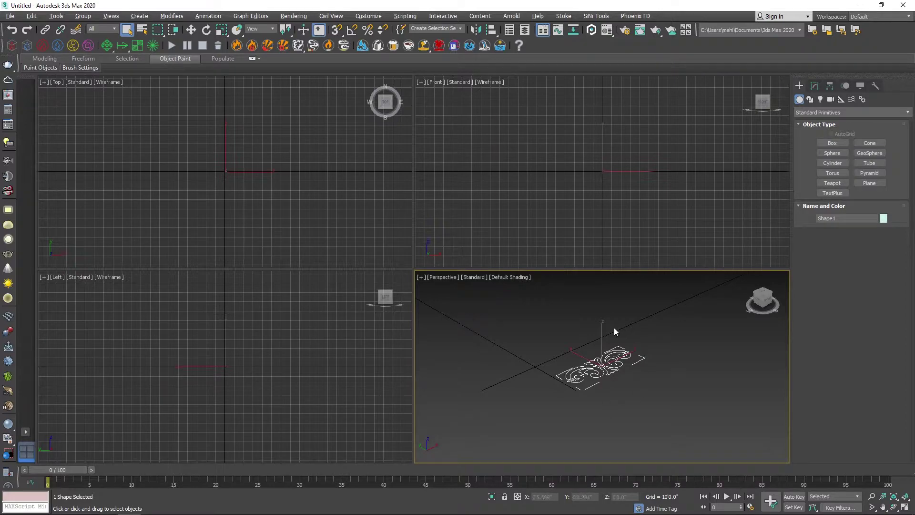
- Rotate the imported ornament 90° about X so it stands upright
click(619, 170)
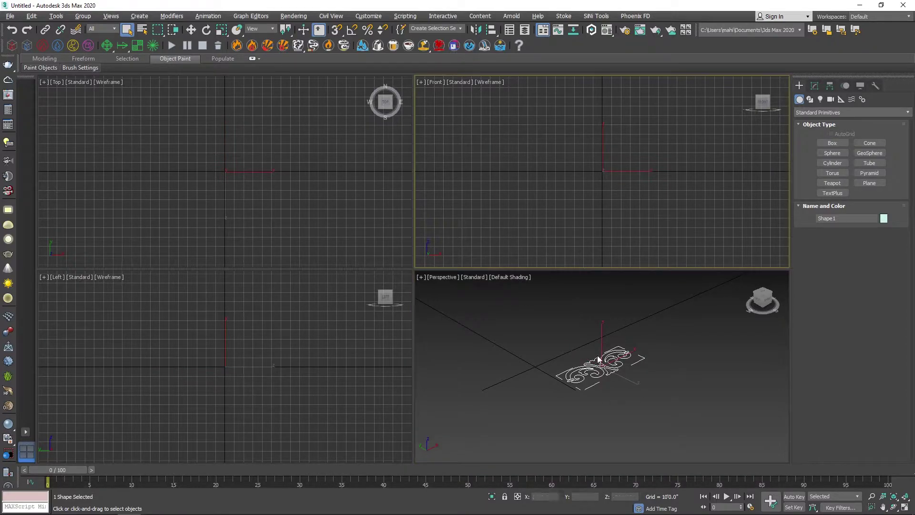
click(615, 343)
key(e)
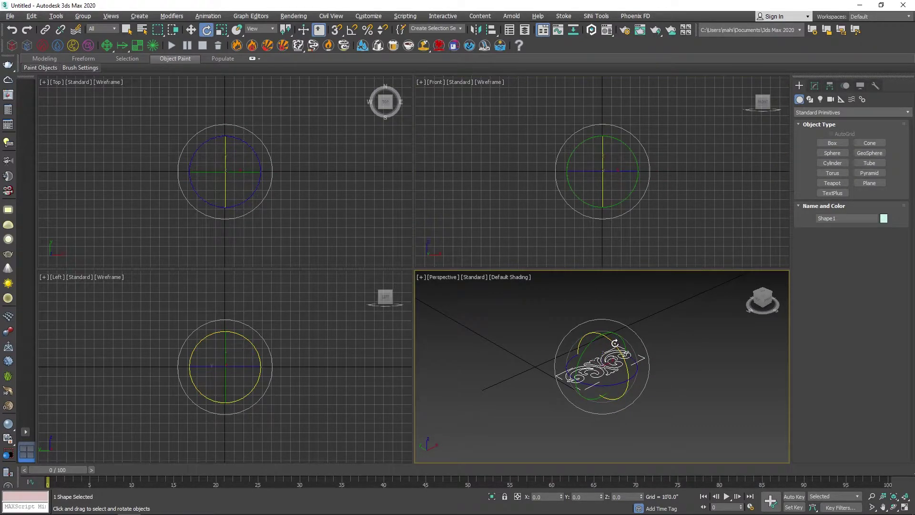
drag(615, 344, 630, 385)
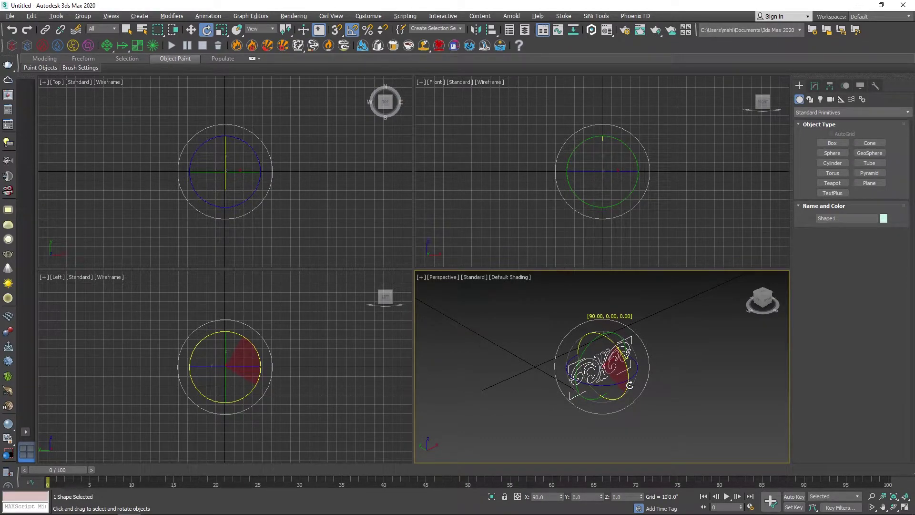
right_click(631, 208)
key(w)
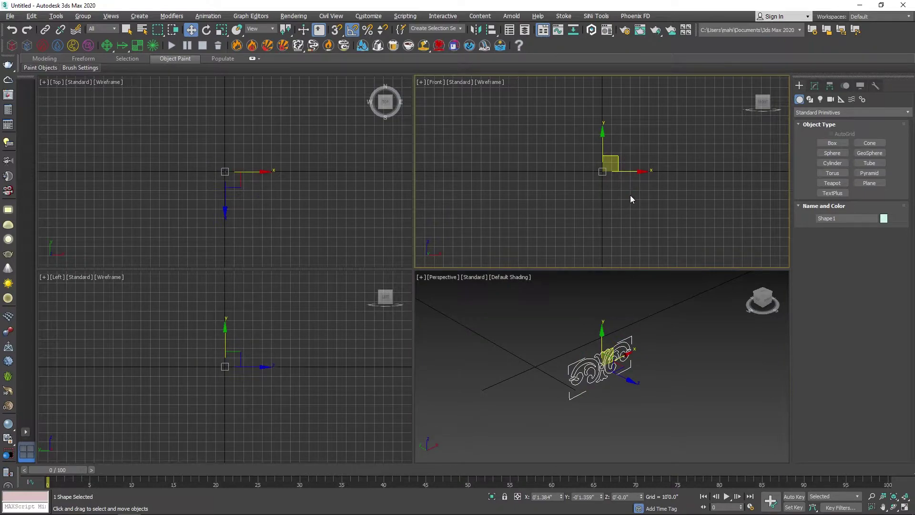
- Maximize the front view, toggle the grid, and try scaling the ornament before cancelling
key(alt+w)
key(g)
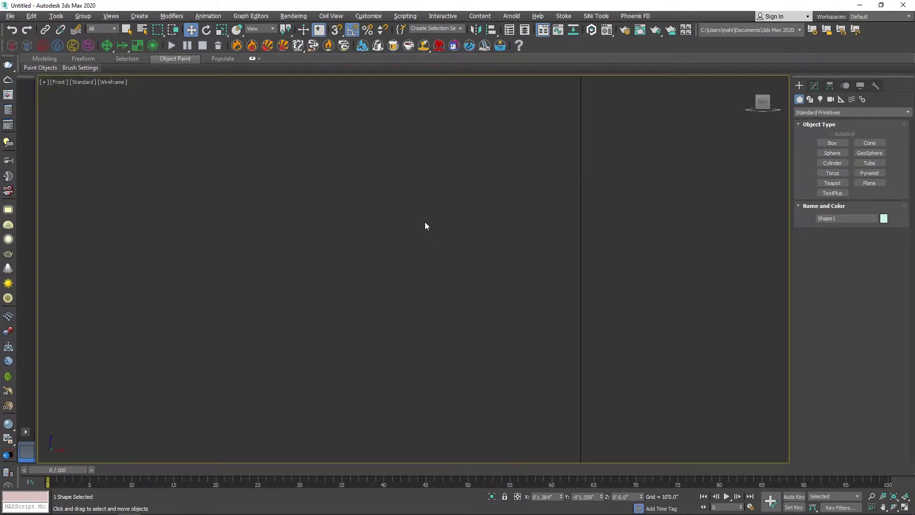
key(g)
scroll(409, 303, down, 5)
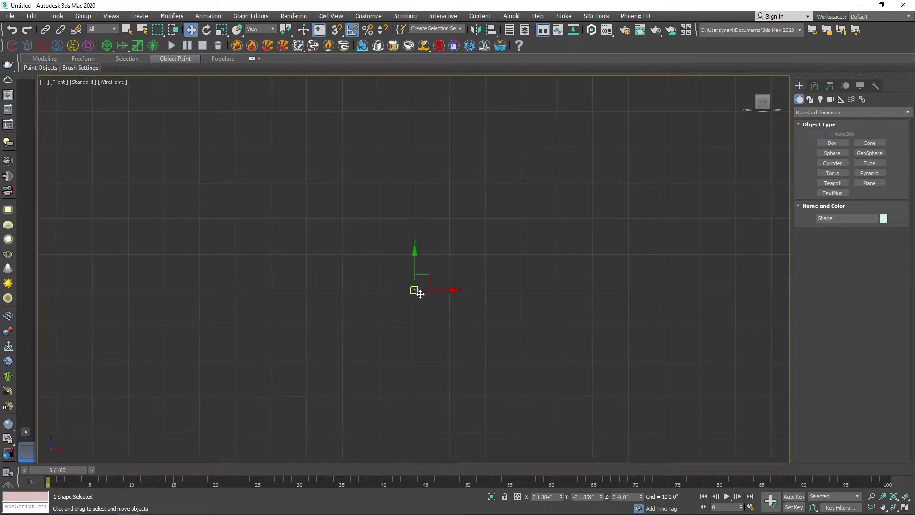
key(e)
key(r)
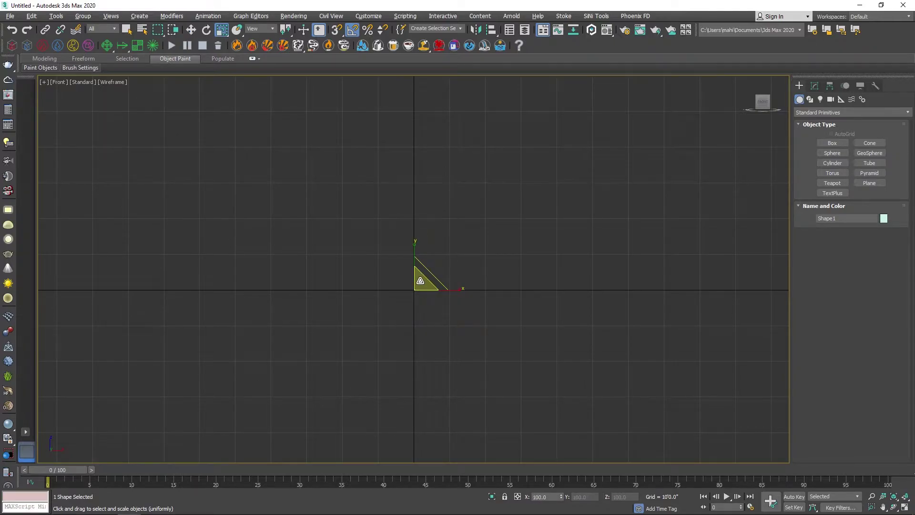
drag(421, 281, 525, 190)
right_click(524, 191)
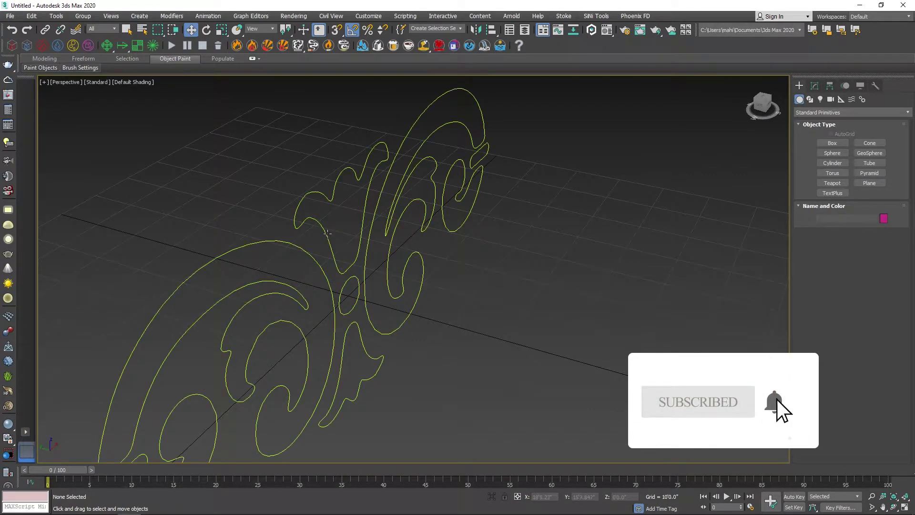
- Convert the ornament to an Editable Spline and show its vertices
click(328, 233)
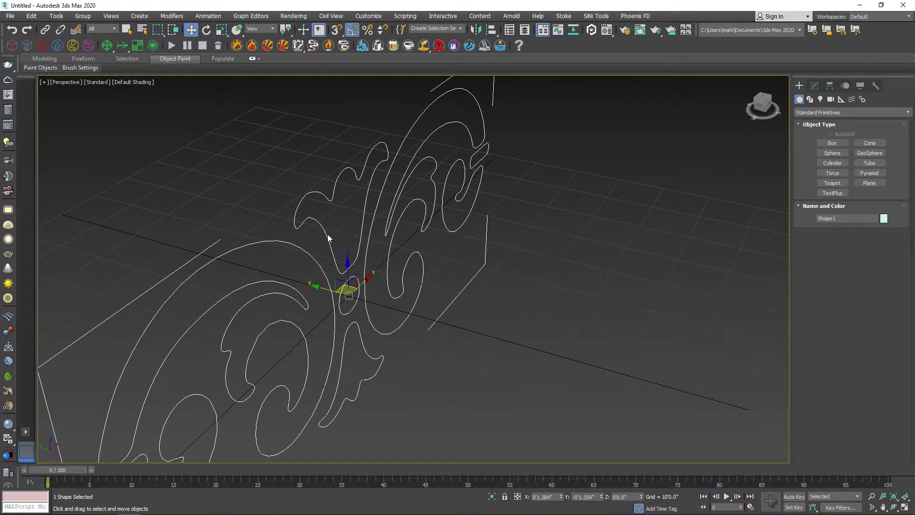
right_click(328, 235)
mouse_move(371, 336)
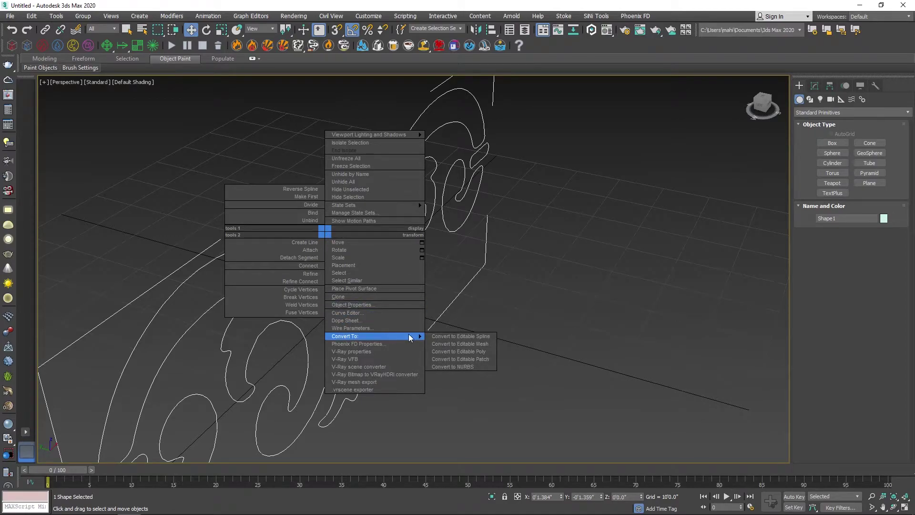
click(461, 336)
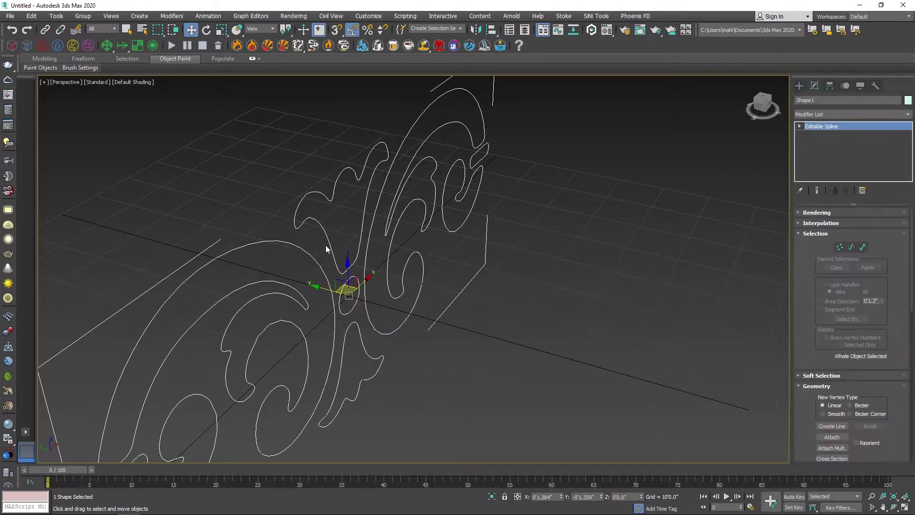
click(839, 246)
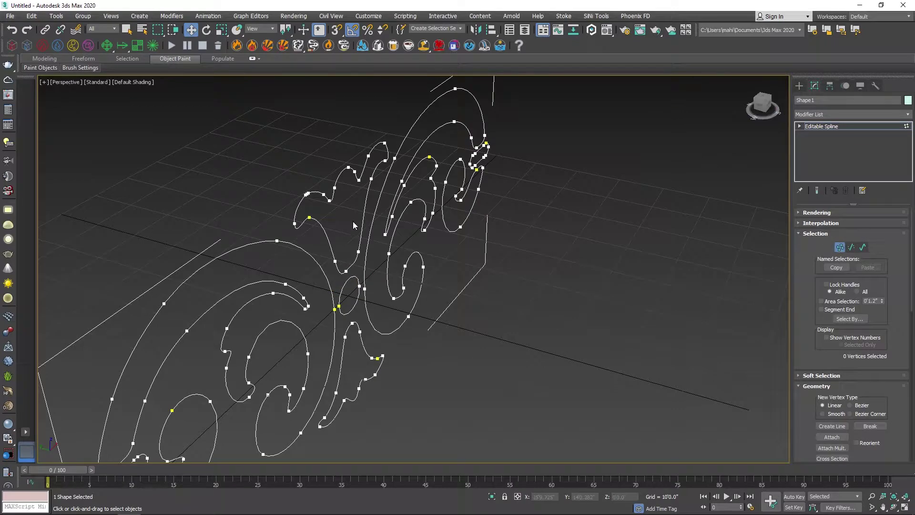
- Add an Extrude modifier to Shape1 with 16'0" thickness, showing edged faces
alt+middle_drag(357, 225, 374, 220)
scroll(417, 210, down, 3)
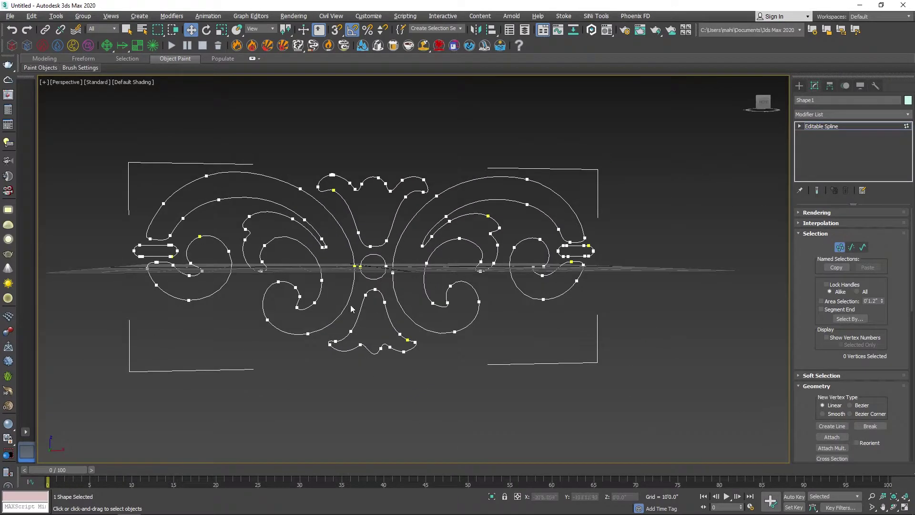
click(840, 247)
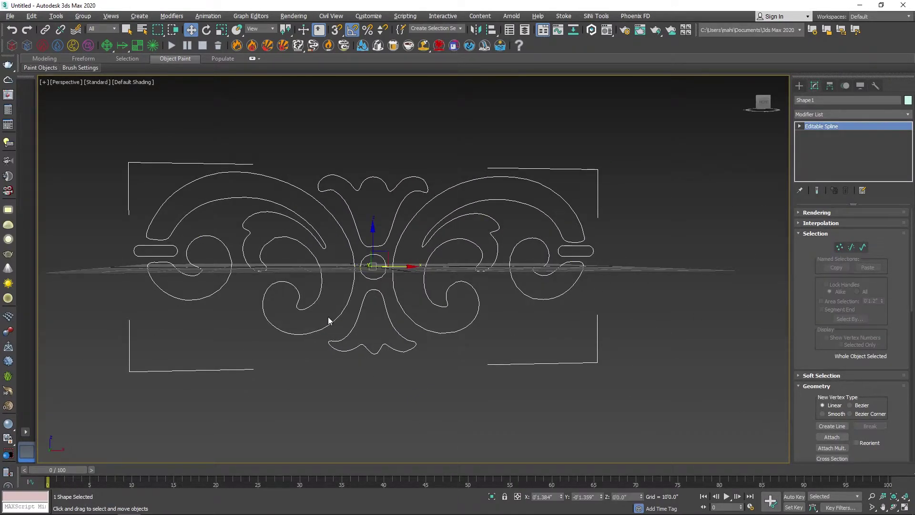
click(815, 88)
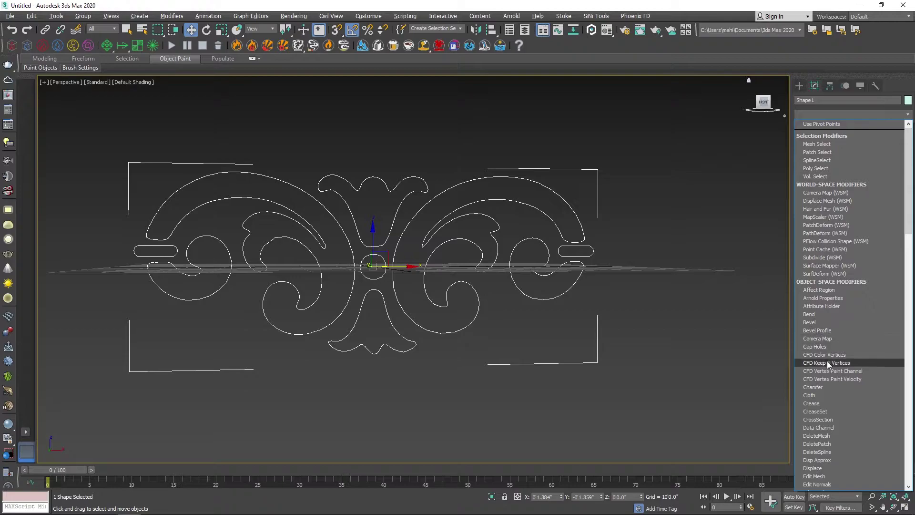
key(e)
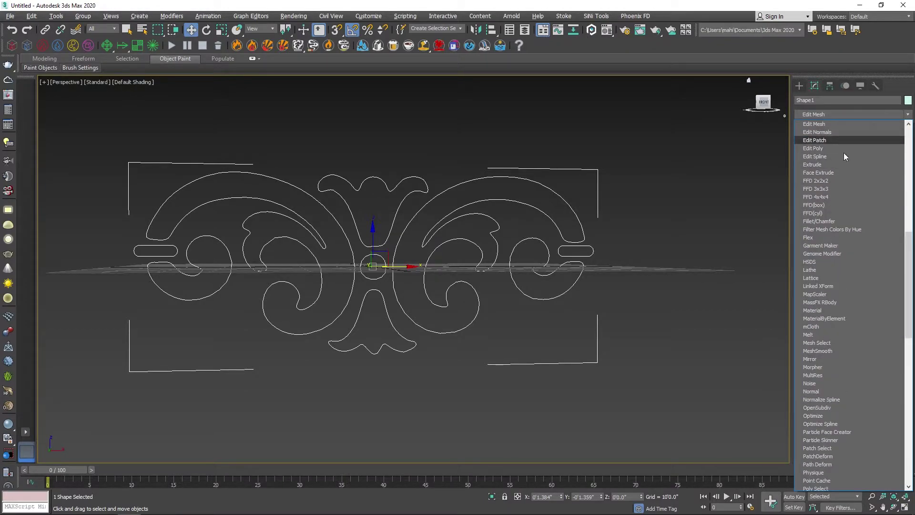
click(822, 165)
alt+middle_drag(348, 242, 408, 266)
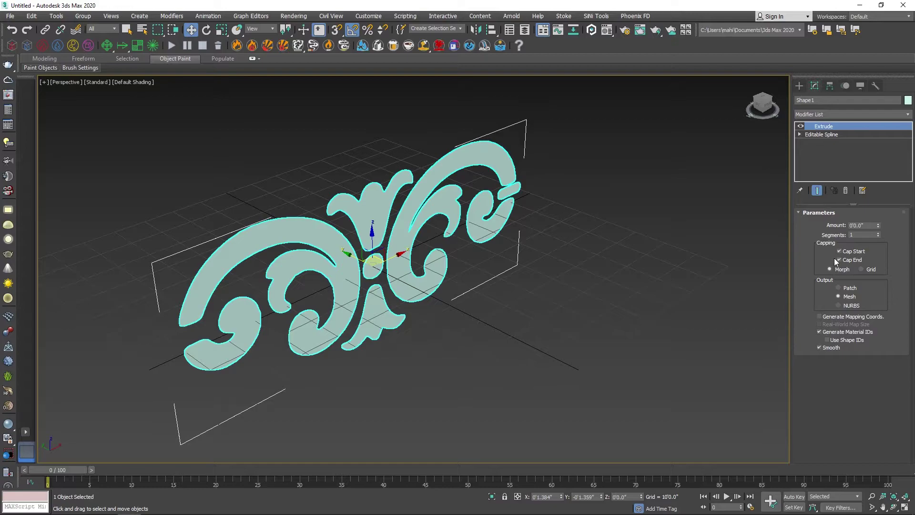
drag(880, 228, 878, 224)
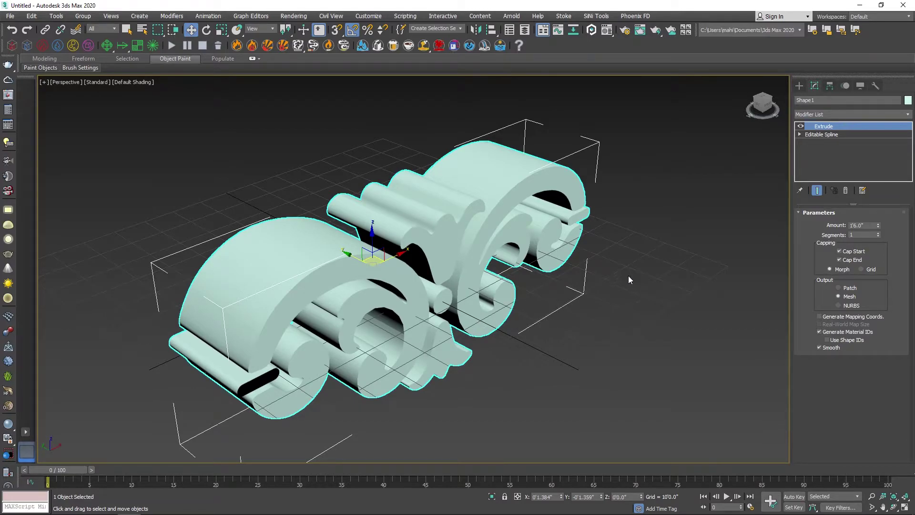
key(F4)
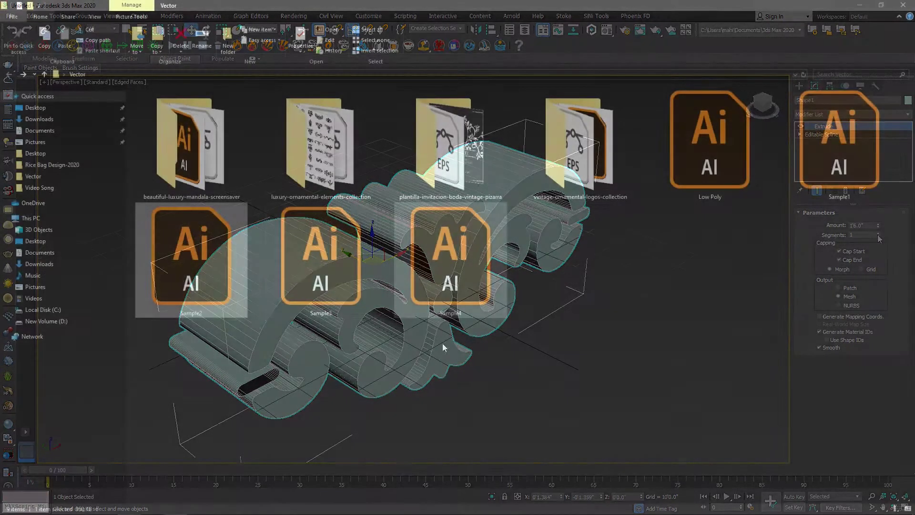
- Open Sample3.ai from the Vector folder in Illustrator
click(315, 285)
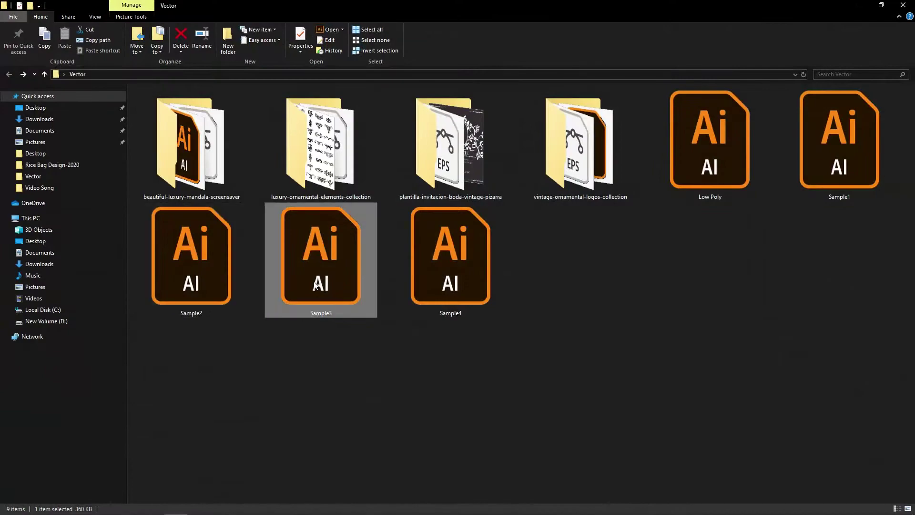
click(760, 193)
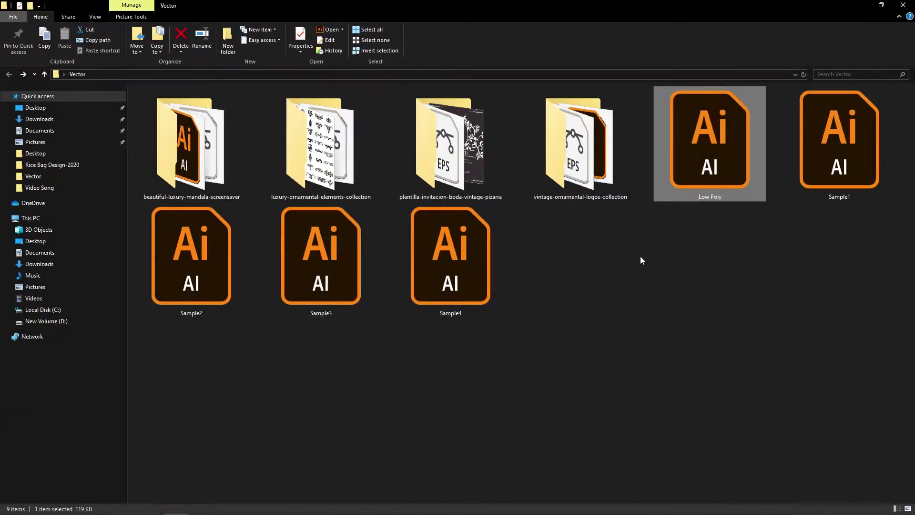
double_click(321, 282)
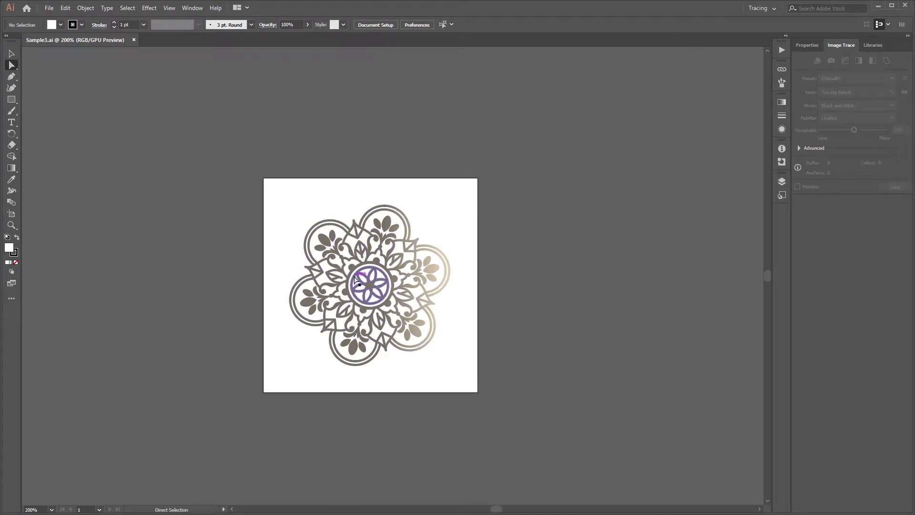
- Save the mandala as Low Poly3.ai in Illustrator 3 format
click(49, 8)
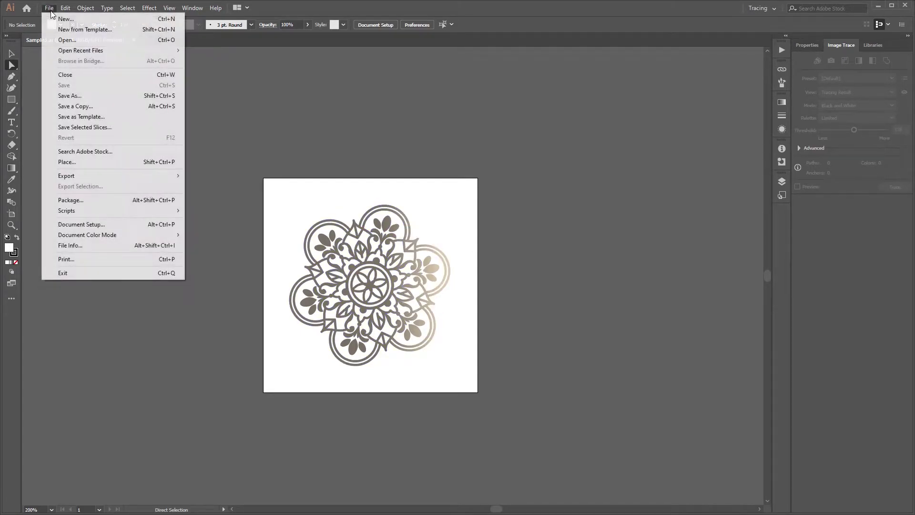
click(89, 98)
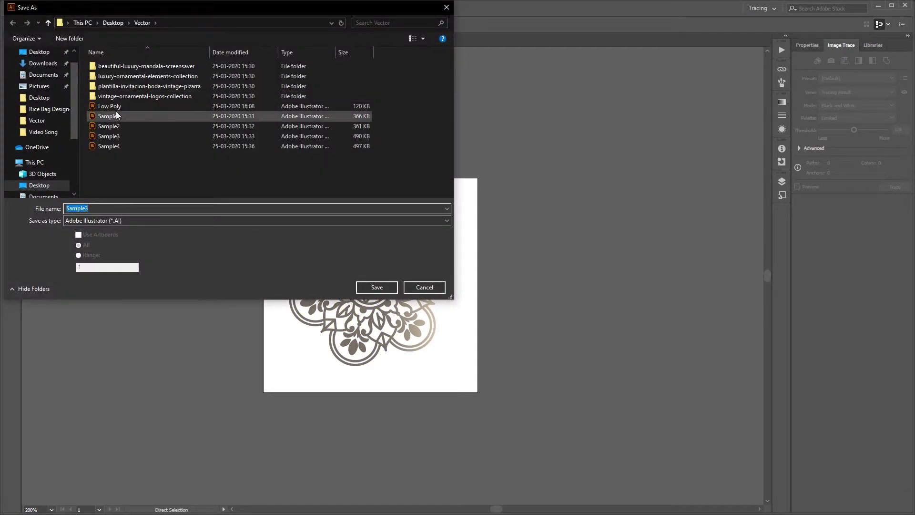
click(119, 109)
click(110, 208)
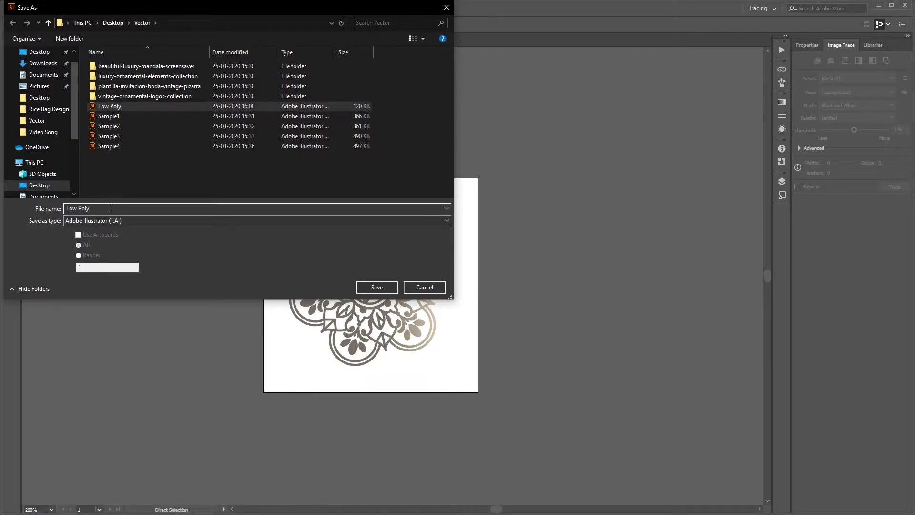
key(Return)
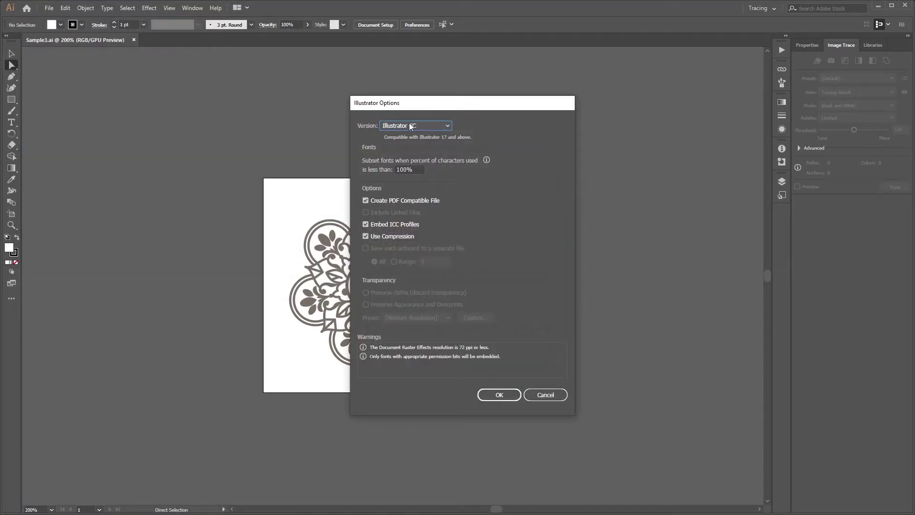
click(411, 126)
click(413, 251)
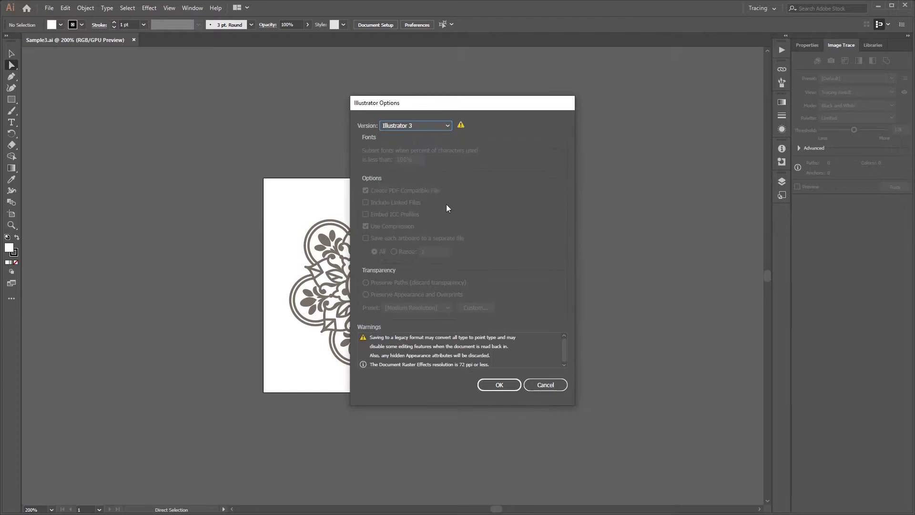
click(514, 384)
click(505, 277)
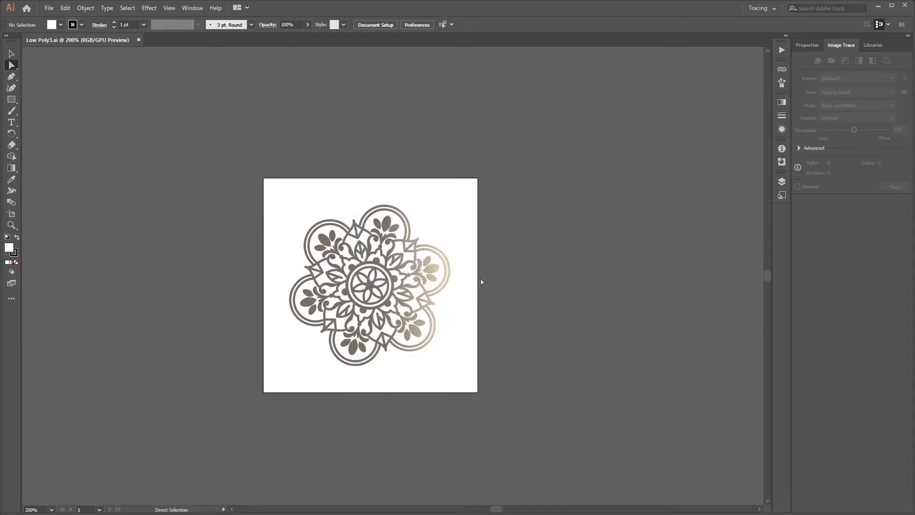
- Hide Illustrator and refresh the Vector folder to show Low Poly3.ai
click(877, 7)
right_click(423, 369)
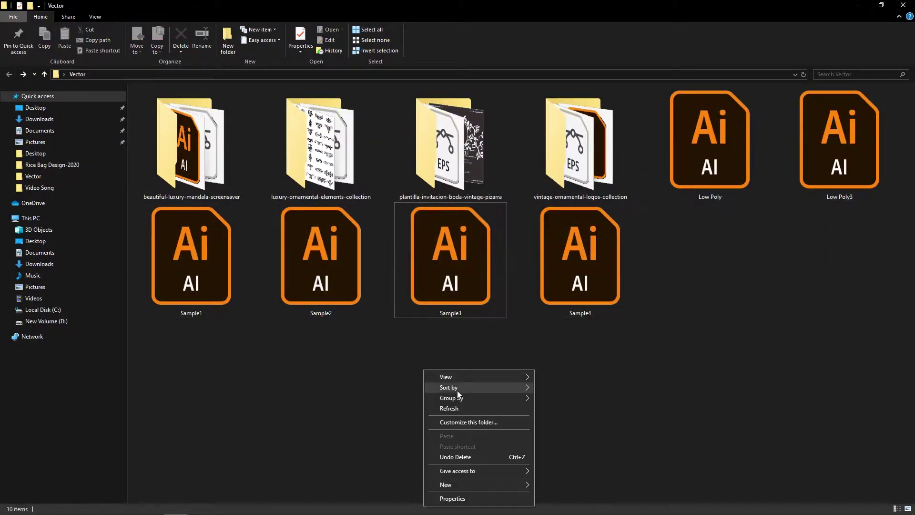
click(451, 409)
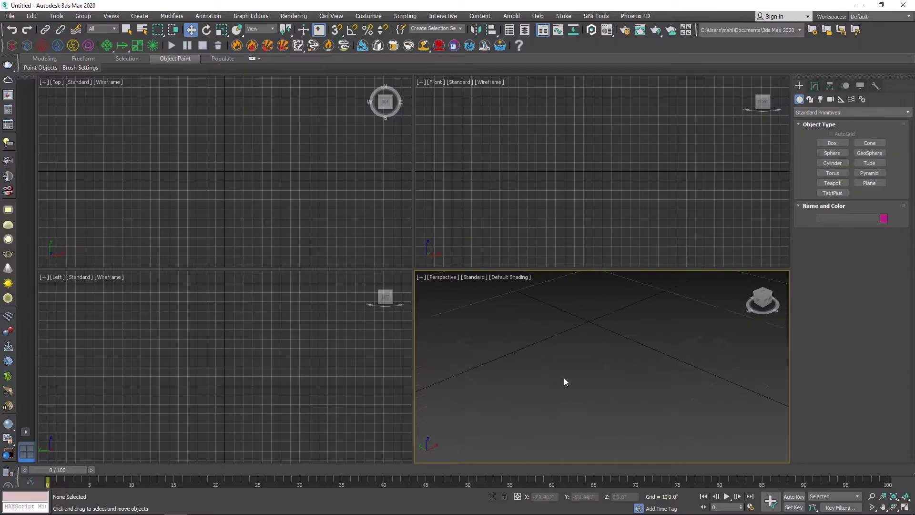
- Import Low Poly3.ai into 3ds Max as multiple objects
click(10, 16)
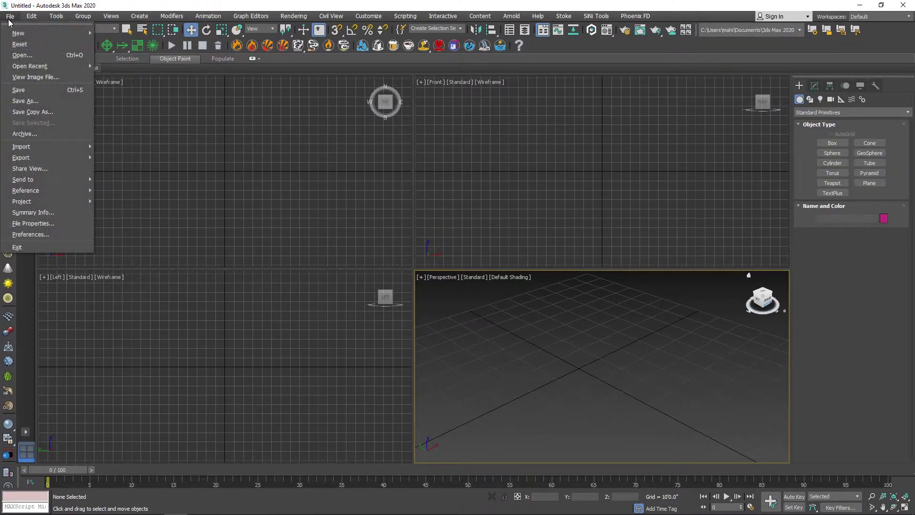
mouse_move(22, 146)
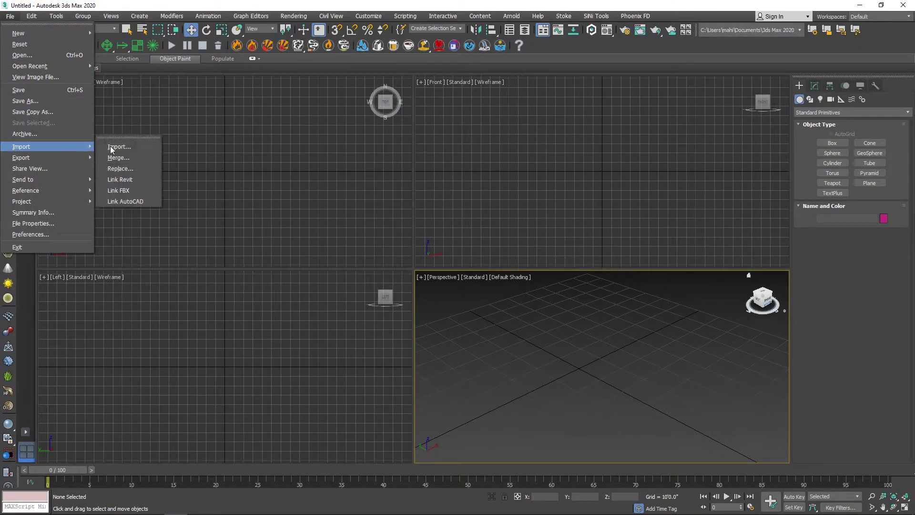
click(110, 145)
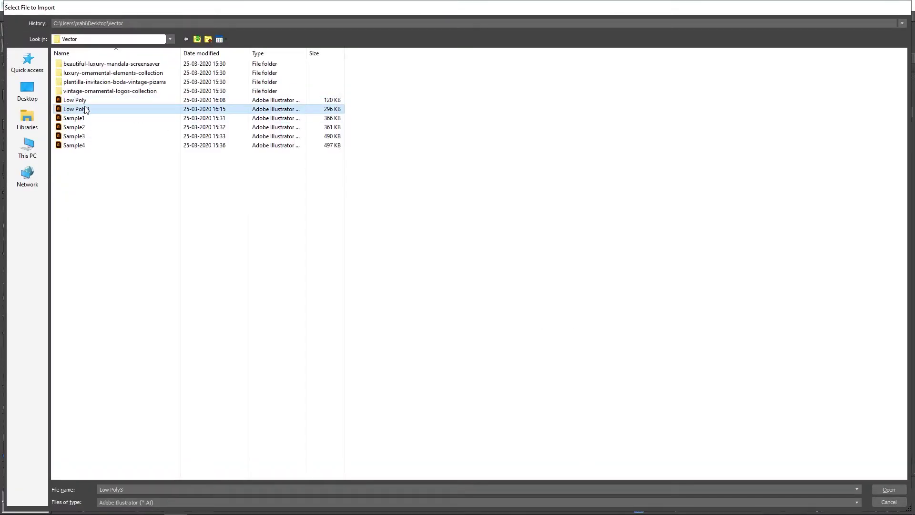
double_click(76, 109)
click(480, 281)
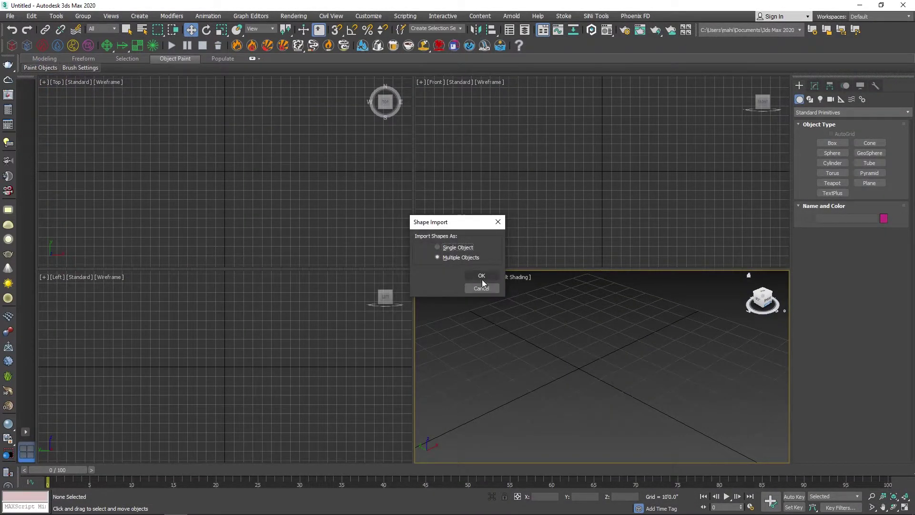
click(481, 279)
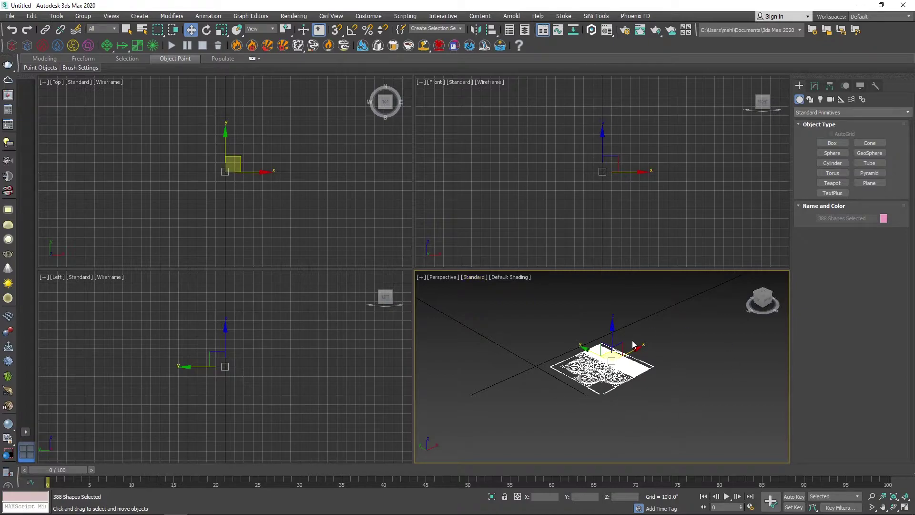
- Maximize the perspective view and move Shape243 away from the mandala
click(694, 365)
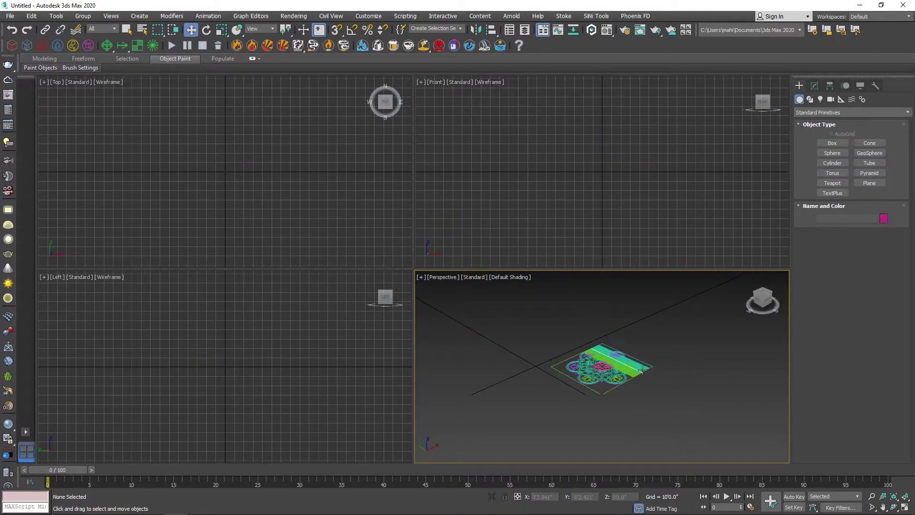
key(alt+w)
mouse_move(519, 292)
alt+middle_down()
mouse_move(560, 331)
mouse_move(461, 237)
alt+middle_up()
click(460, 237)
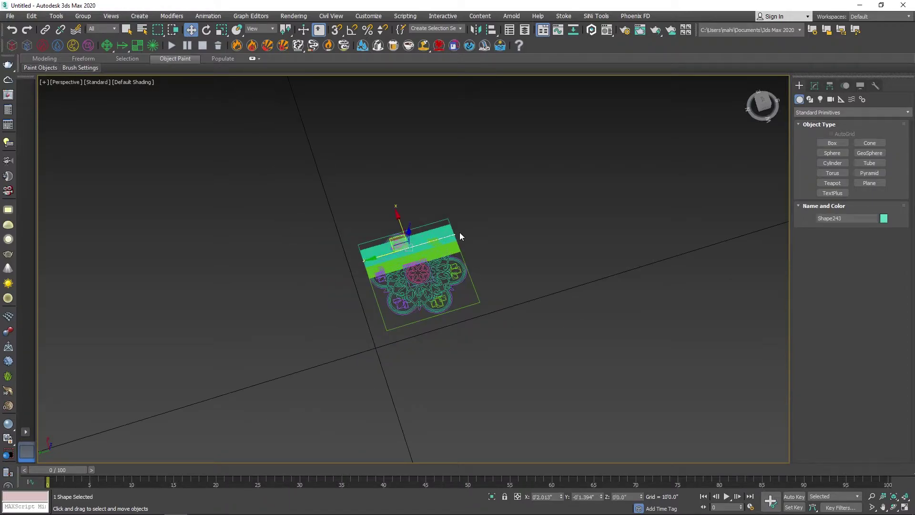
drag(396, 224, 391, 191)
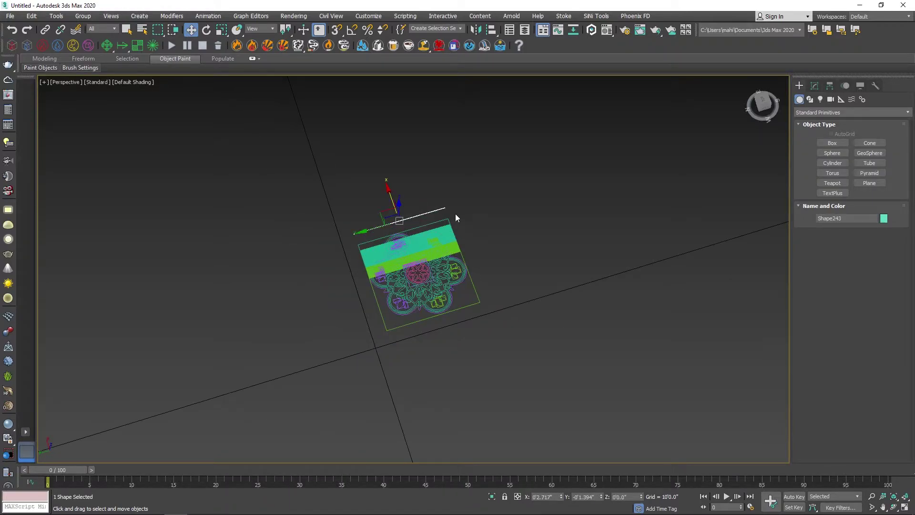
click(467, 247)
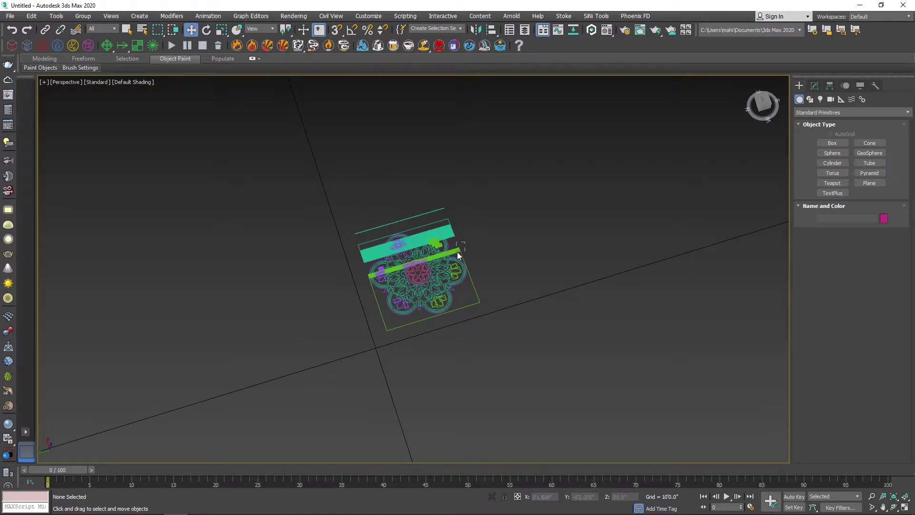
scroll(454, 251, up, 2)
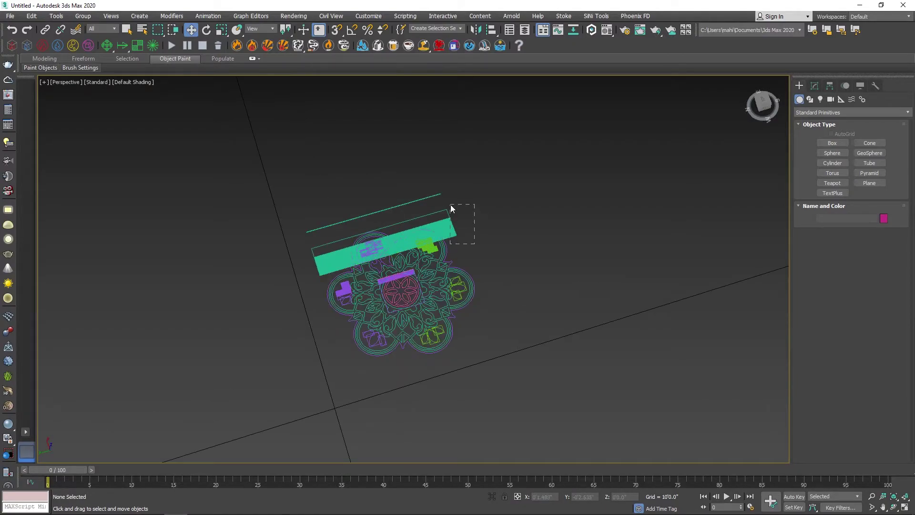
- Delete the two stray teal lines above the mandala, then select all mandala shapes
mouse_move(451, 204)
mouse_down()
mouse_move(467, 202)
mouse_move(441, 219)
mouse_up()
key(Delete)
drag(465, 187, 427, 202)
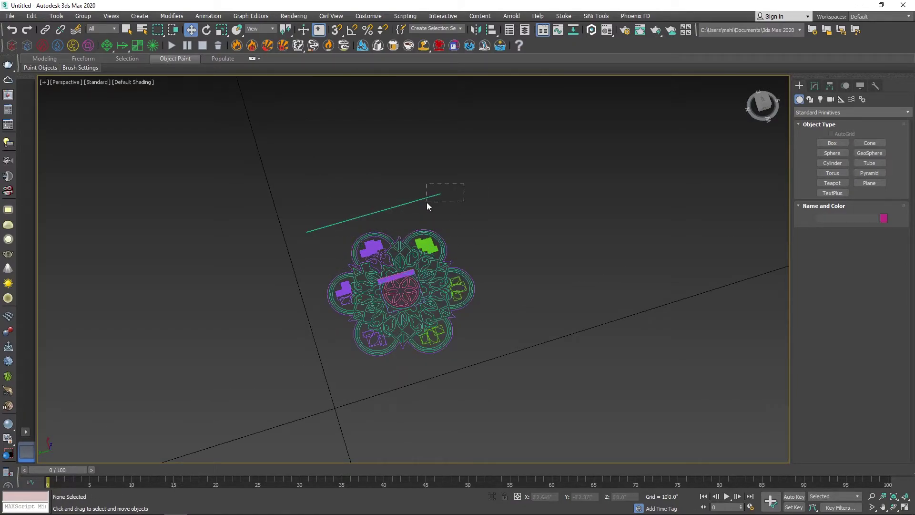
key(Delete)
drag(529, 197, 286, 396)
- Scale the selected mandala shapes up greatly, then deselect them
key(r)
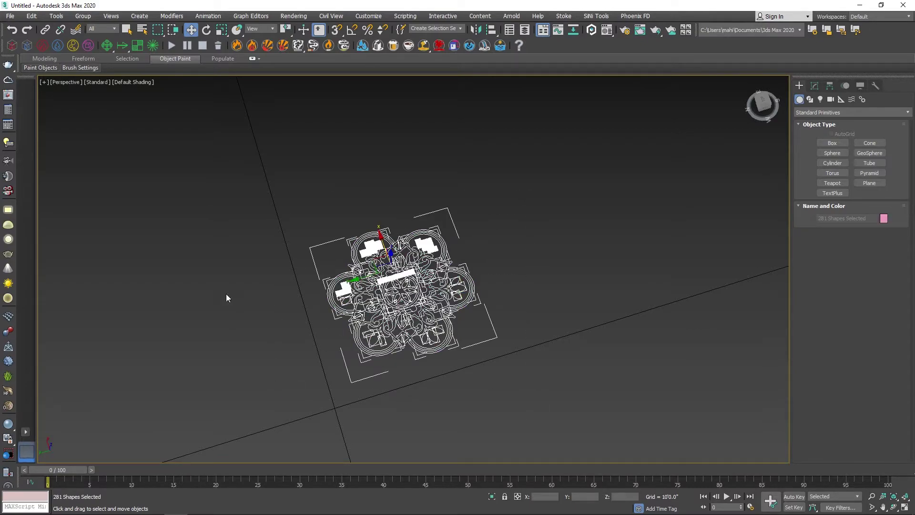
scroll(377, 283, down, 5)
scroll(379, 281, down, 2)
scroll(379, 279, up, 2)
scroll(376, 295, up, 1)
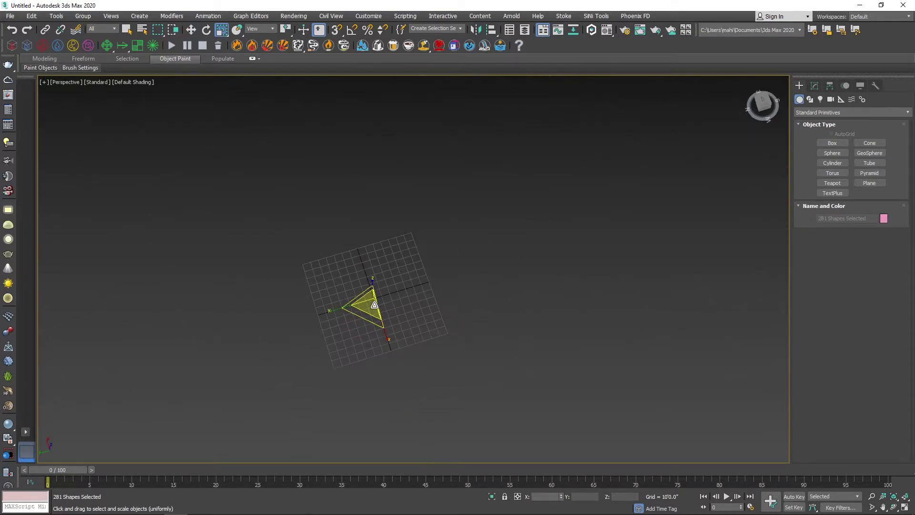
drag(376, 302, 176, 445)
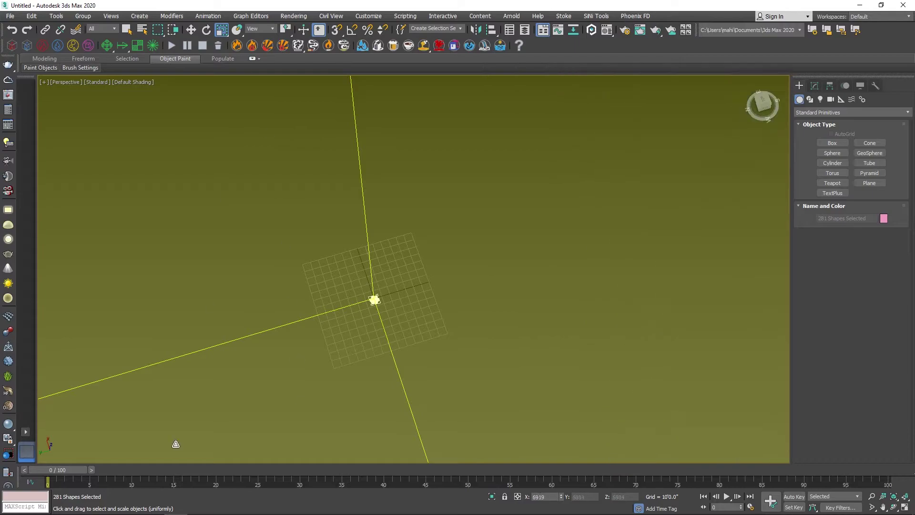
click(409, 255)
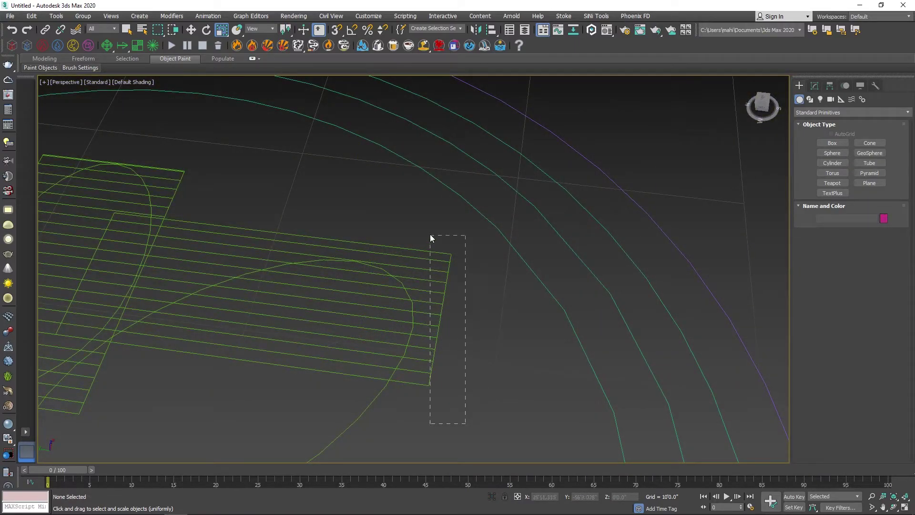
- Return to the Move tool and select every mandala shape
scroll(425, 245, down, 2)
scroll(425, 245, down, 4)
scroll(406, 218, up, 6)
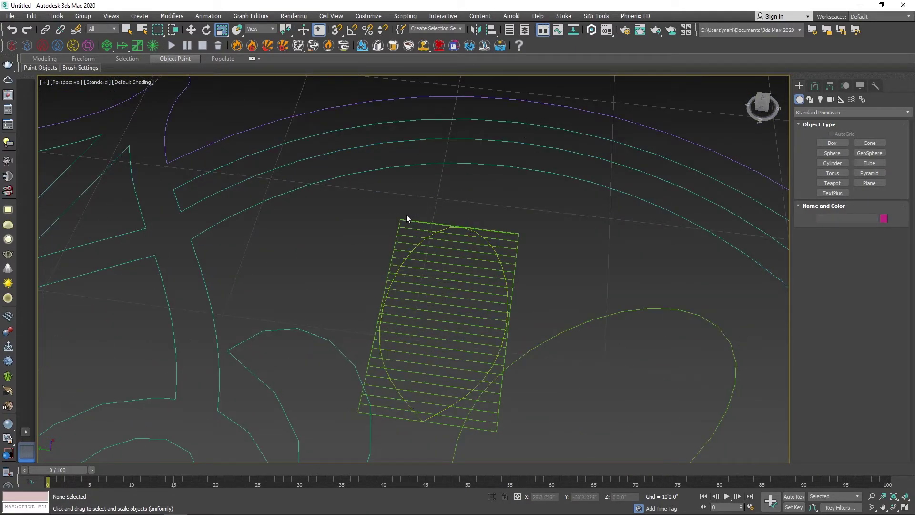
scroll(388, 251, down, 6)
key(w)
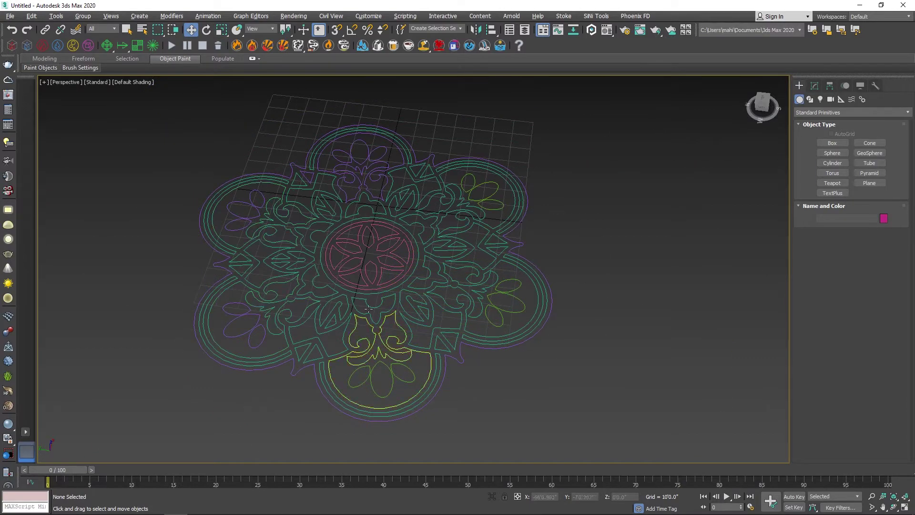
scroll(361, 313, down, 3)
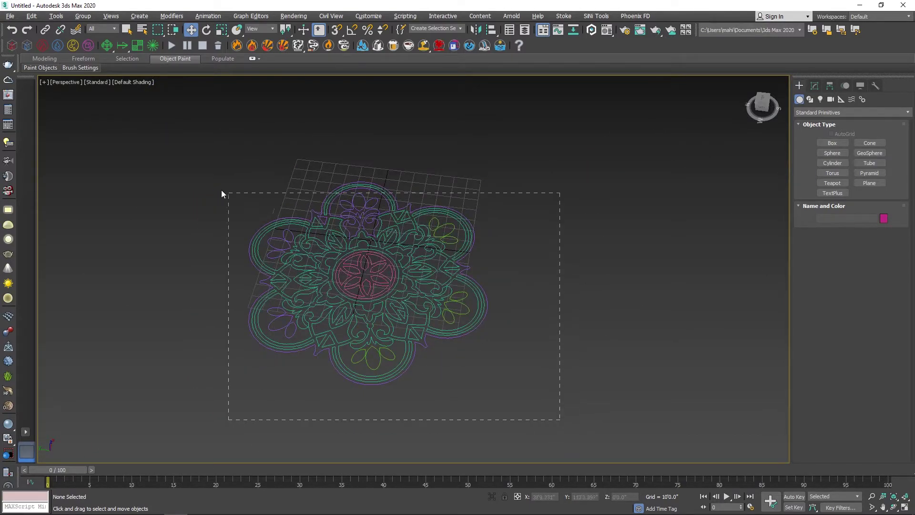
drag(221, 189, 222, 191)
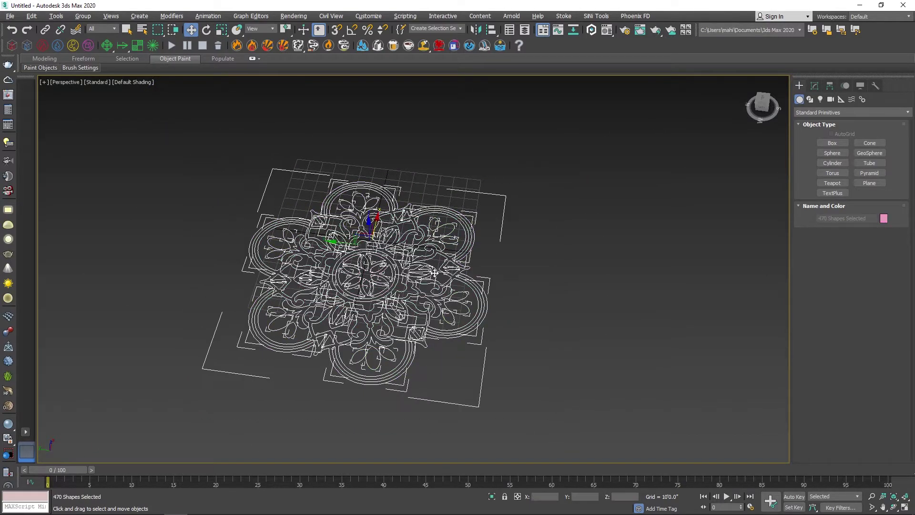
- Convert the 470 mandala shapes to editable splines and search 'ex' in the Modifier List for Extrude
right_click(375, 223)
mouse_move(392, 324)
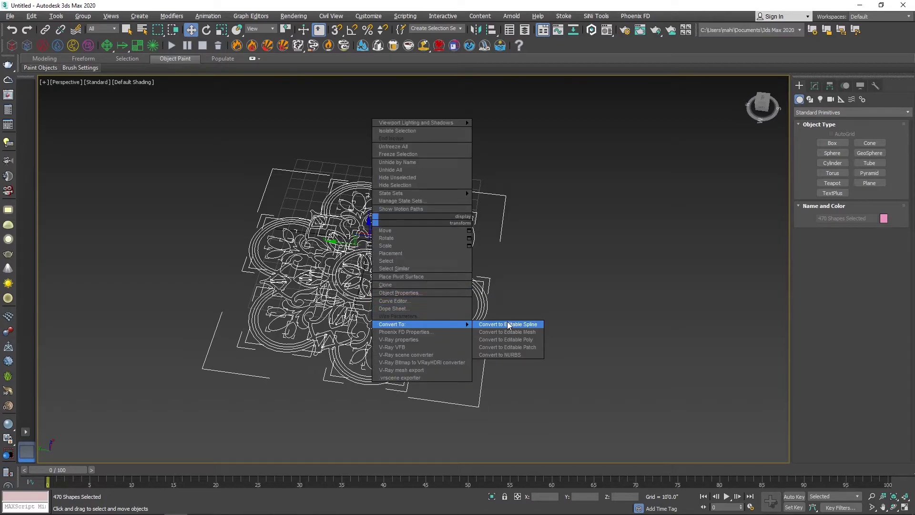
click(509, 322)
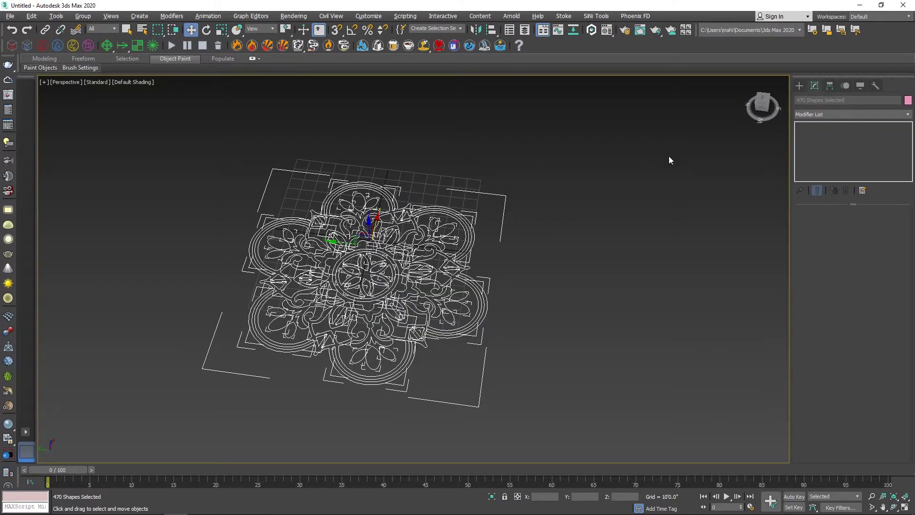
click(813, 116)
scroll(831, 298, down, 5)
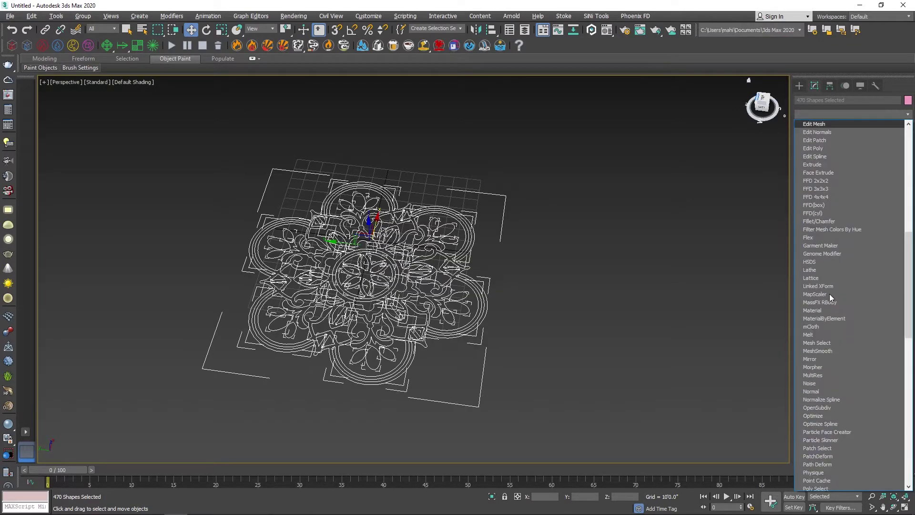
text(ex)
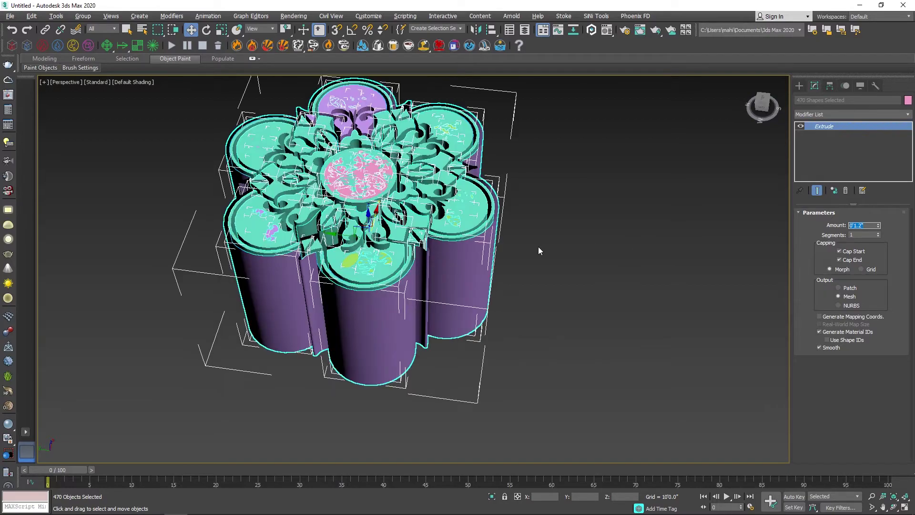
- Delete the pink and teal centre discs from the mandala, then open Sample4.ai in Illustrator
click(581, 276)
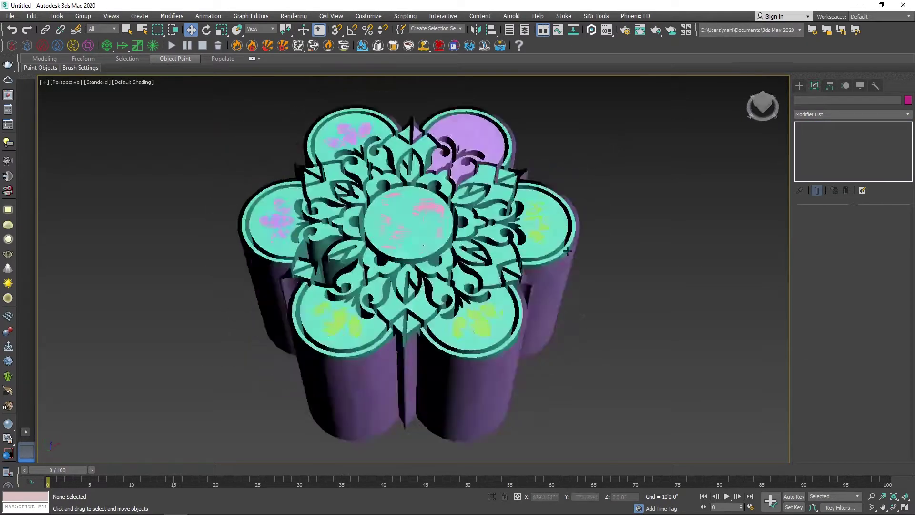
click(418, 276)
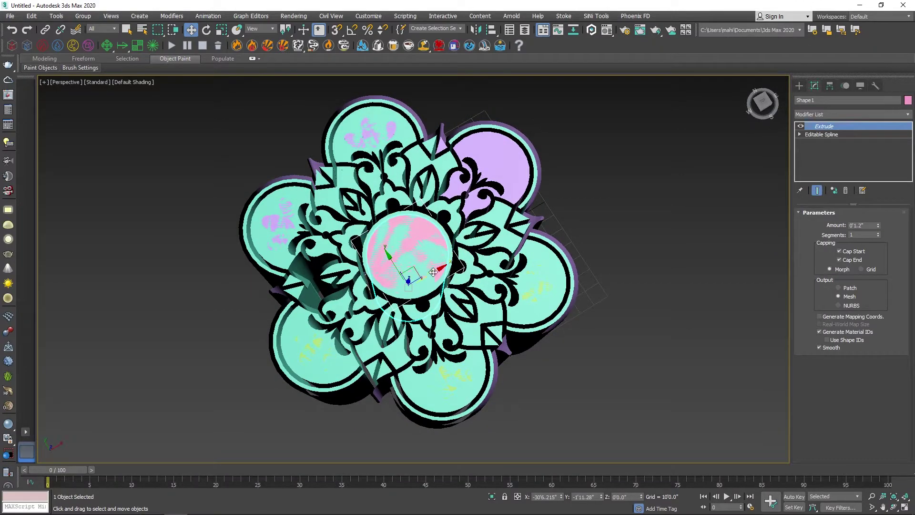
drag(433, 272, 639, 193)
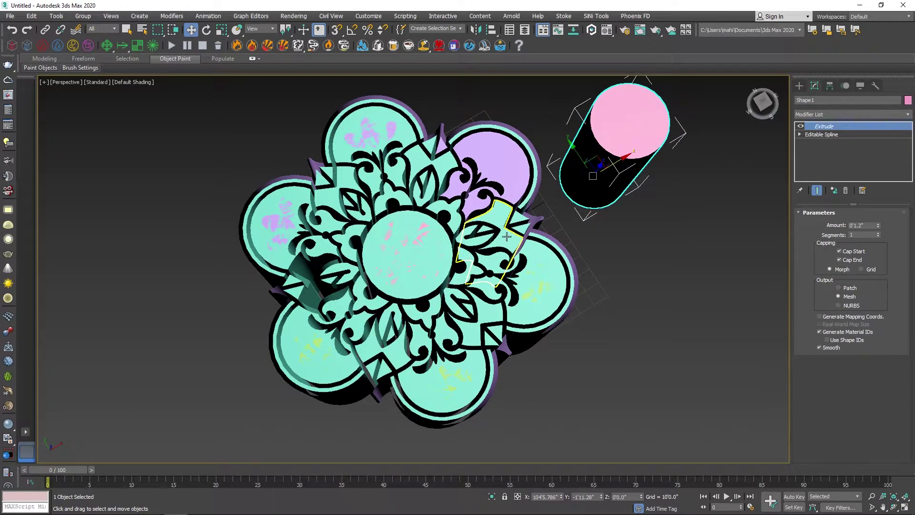
key(ctrl+z)
key(ctrl+z)
click(431, 251)
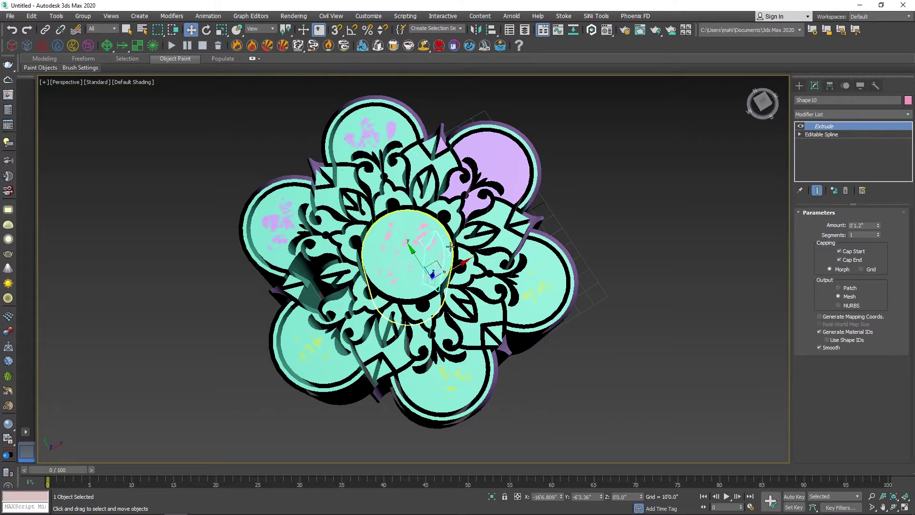
mouse_move(450, 246)
mouse_down()
mouse_move(660, 184)
mouse_move(599, 248)
mouse_up()
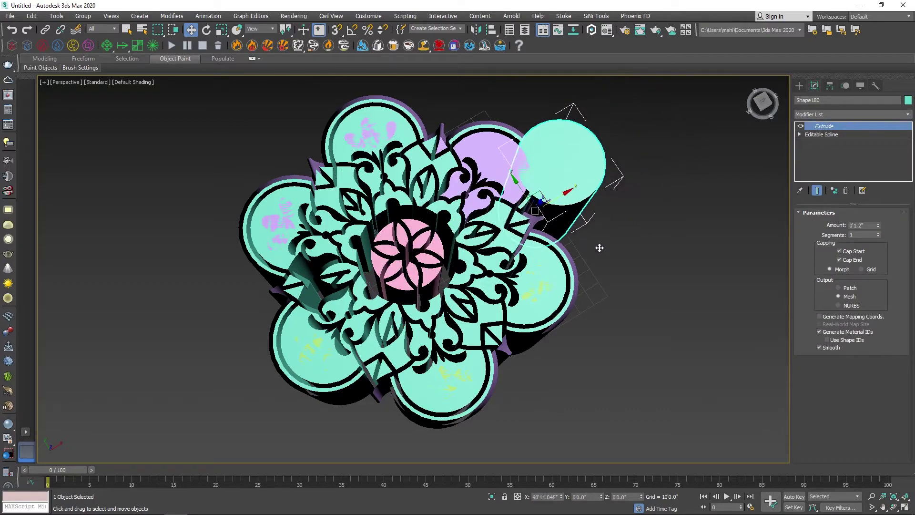
key(Delete)
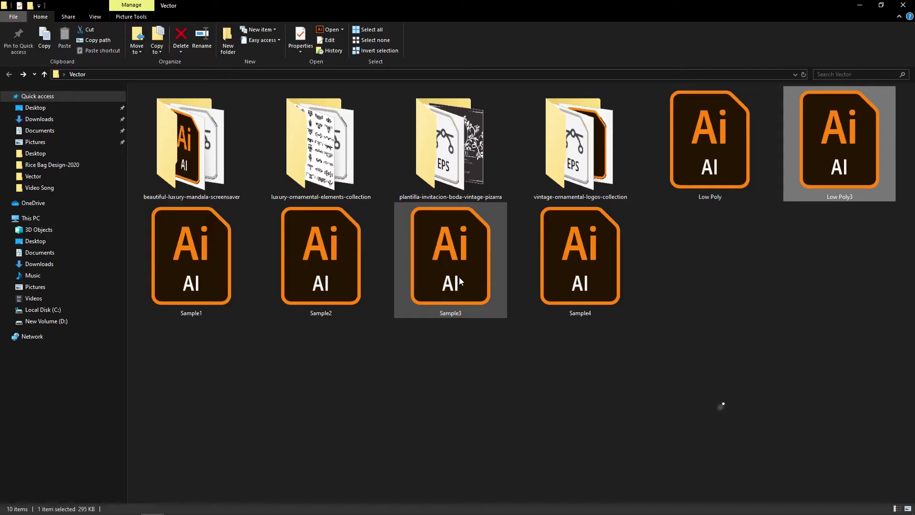
double_click(596, 276)
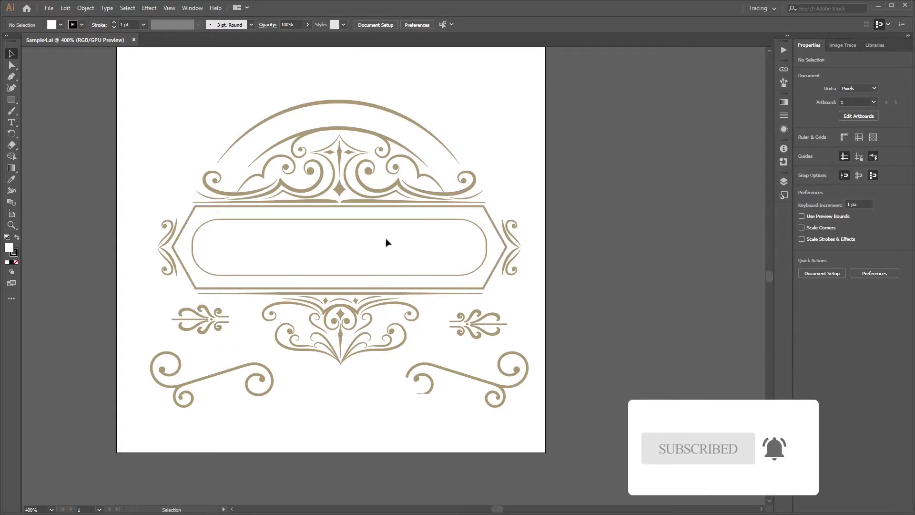
key(a)
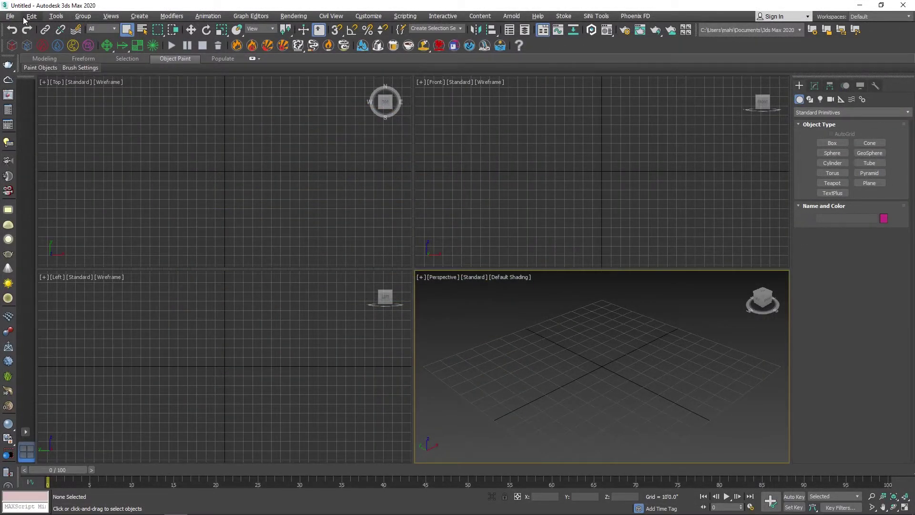
- Import the Low Poly4 AI file, merging it into the scene as multiple separate objects
click(10, 16)
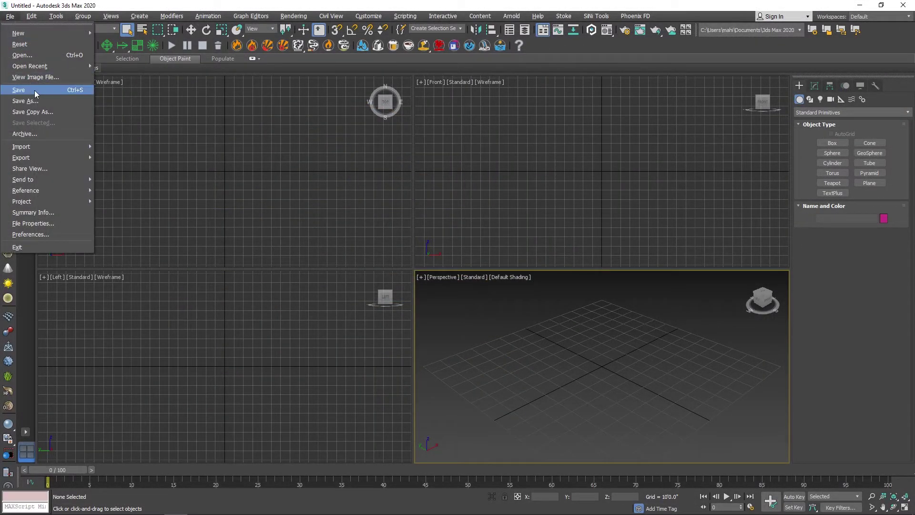
mouse_move(21, 146)
click(118, 147)
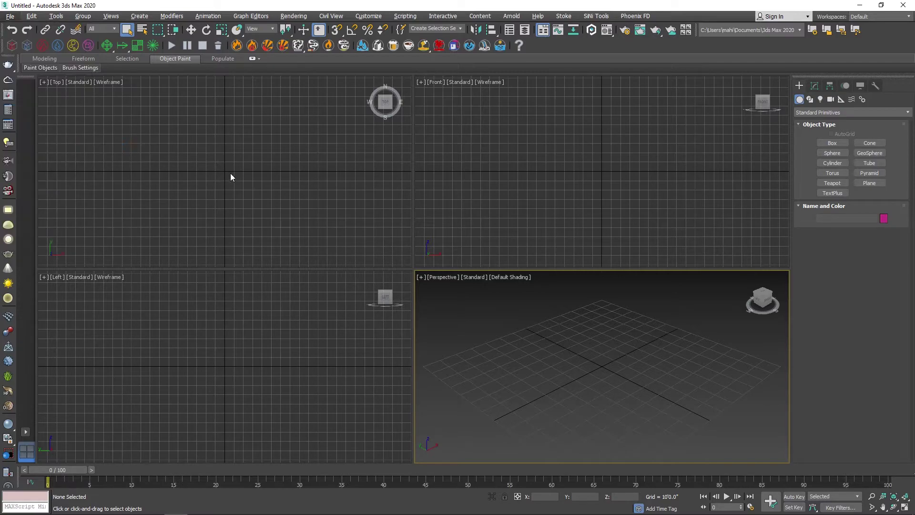
double_click(86, 118)
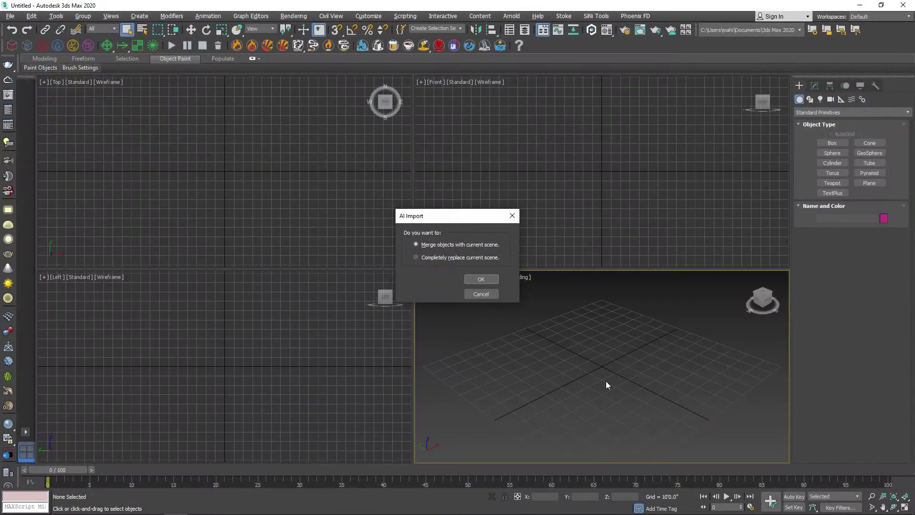
click(480, 277)
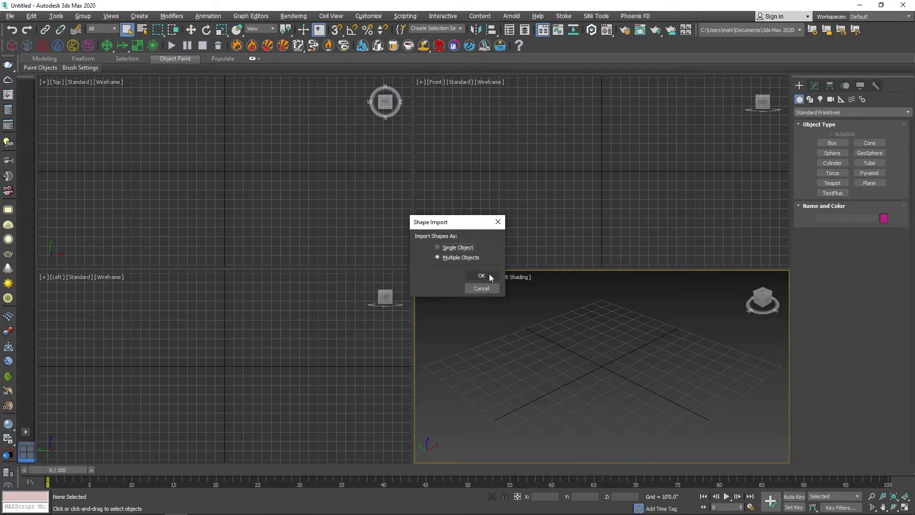
click(481, 276)
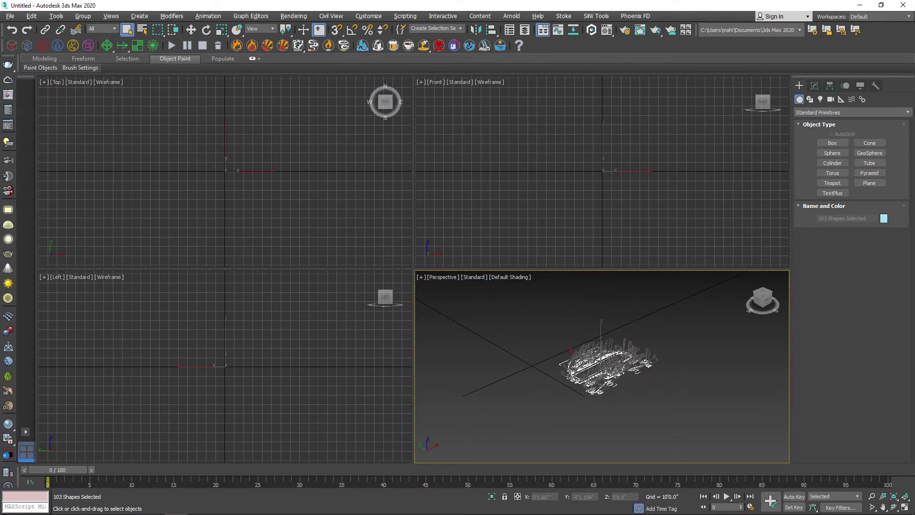
- Maximize the Perspective view and uniformly scale the imported frame shapes up to a large size
key(alt+w)
scroll(376, 306, down, 5)
key(e)
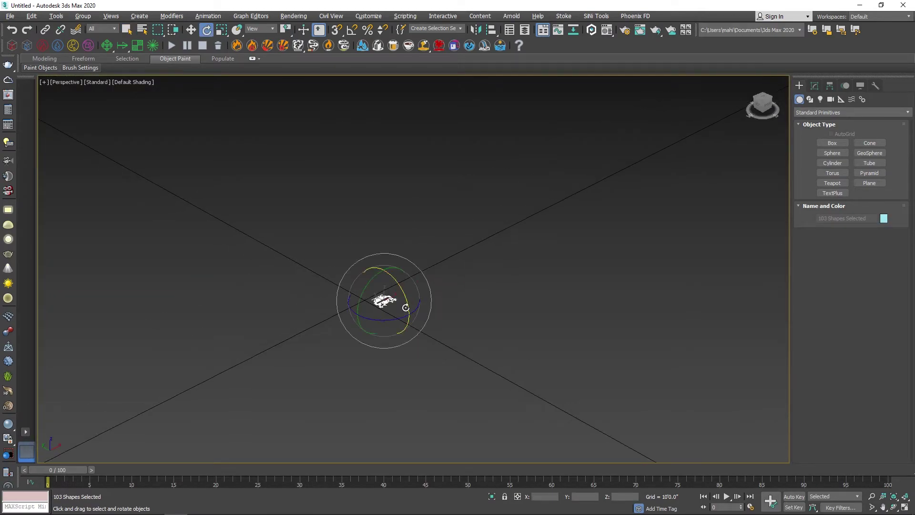
key(r)
alt+middle_drag(391, 305, 422, 226)
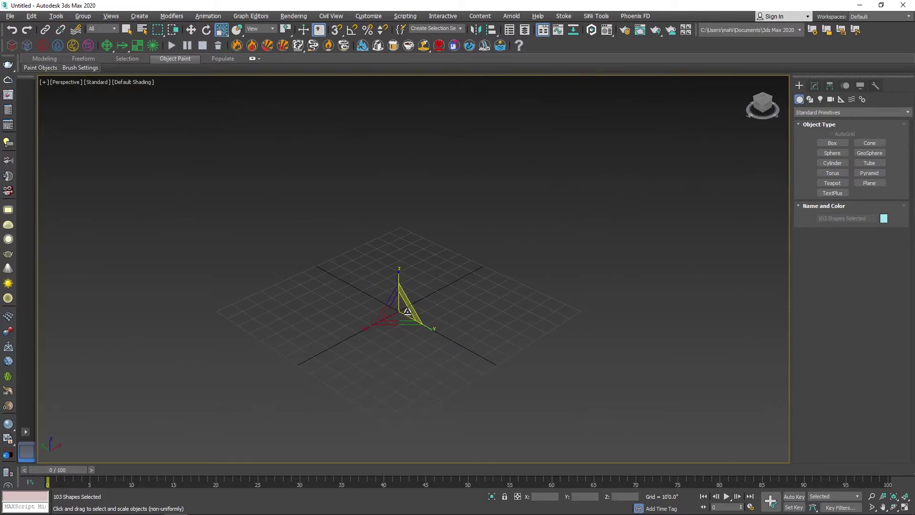
drag(422, 227, 415, 267)
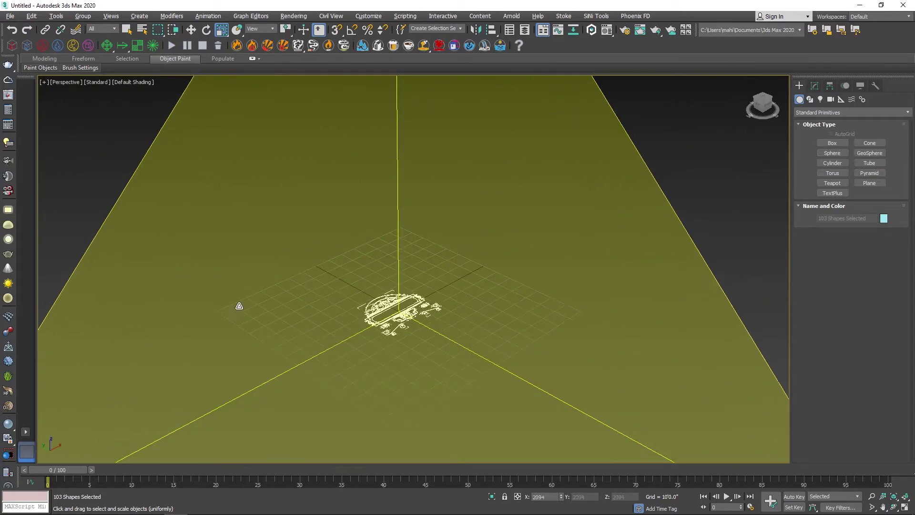
mouse_move(396, 299)
mouse_down()
mouse_move(71, 198)
mouse_move(751, 79)
mouse_up()
scroll(510, 302, up, 2)
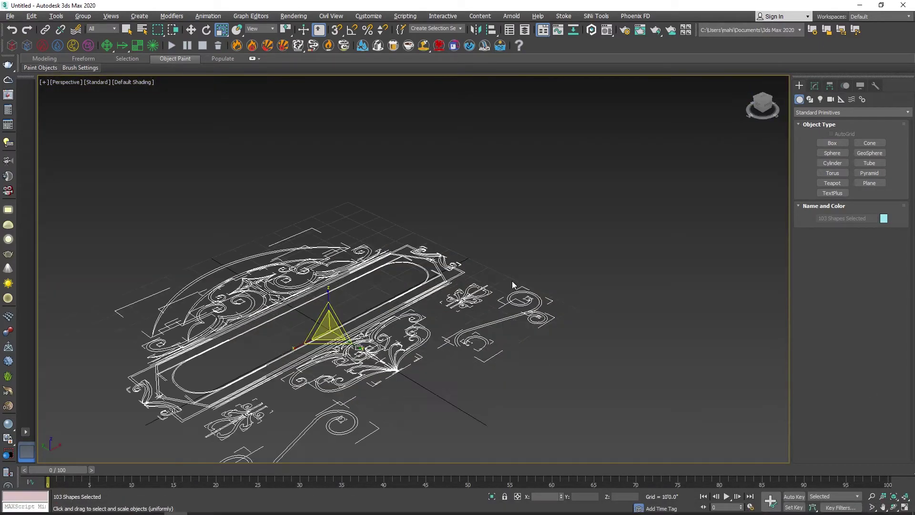
scroll(510, 303, up, 2)
scroll(510, 302, up, 2)
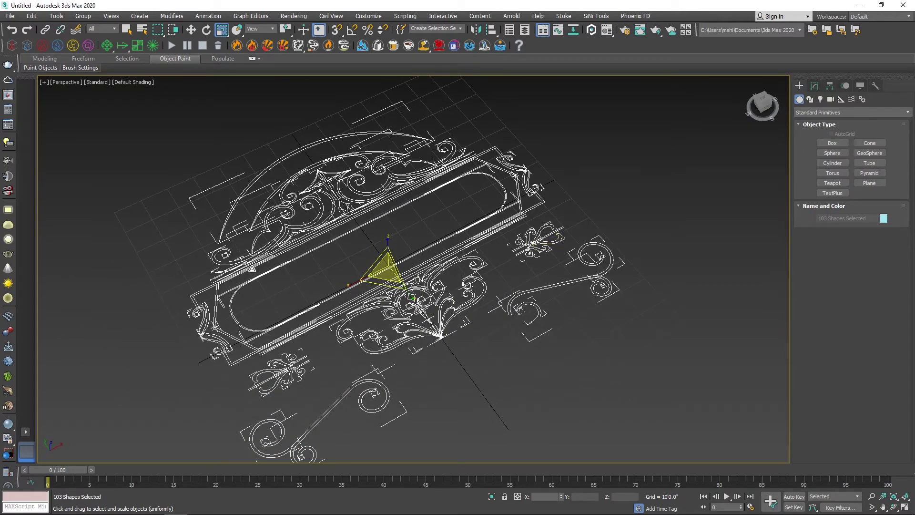
- Test-move the inner rounded-rectangle outline, cancel it, then reselect all 103 frame shapes
click(539, 379)
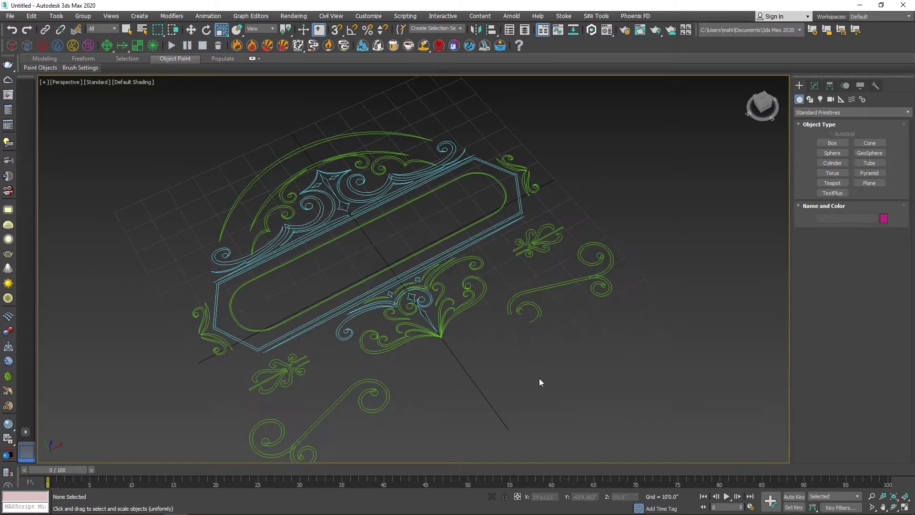
click(247, 283)
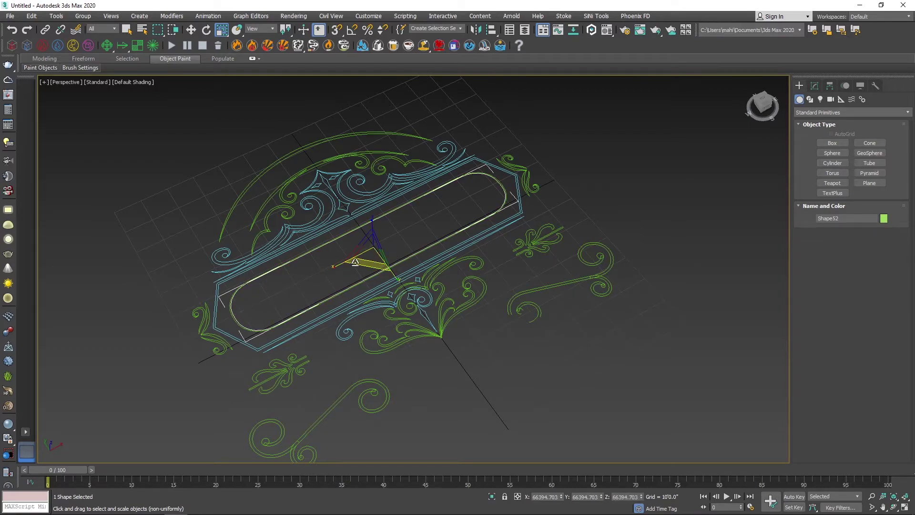
key(w)
drag(380, 235, 242, 285)
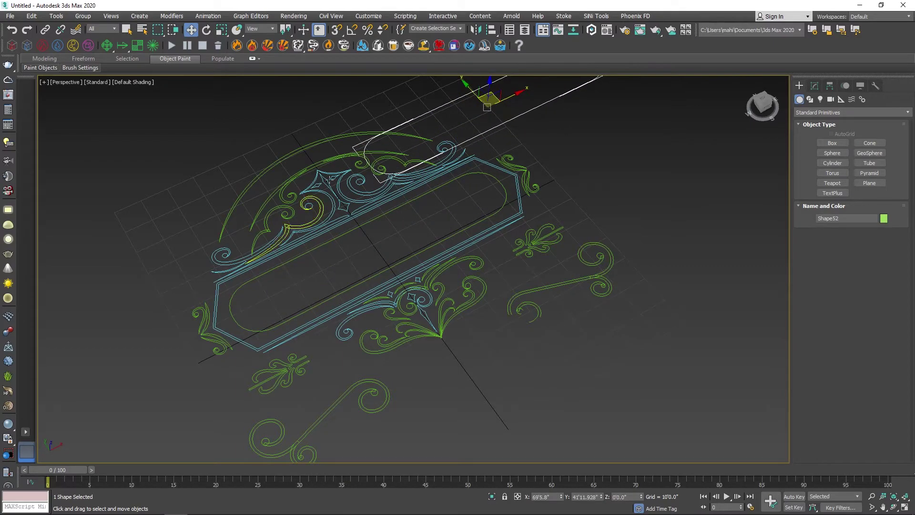
right_click(242, 284)
click(222, 316)
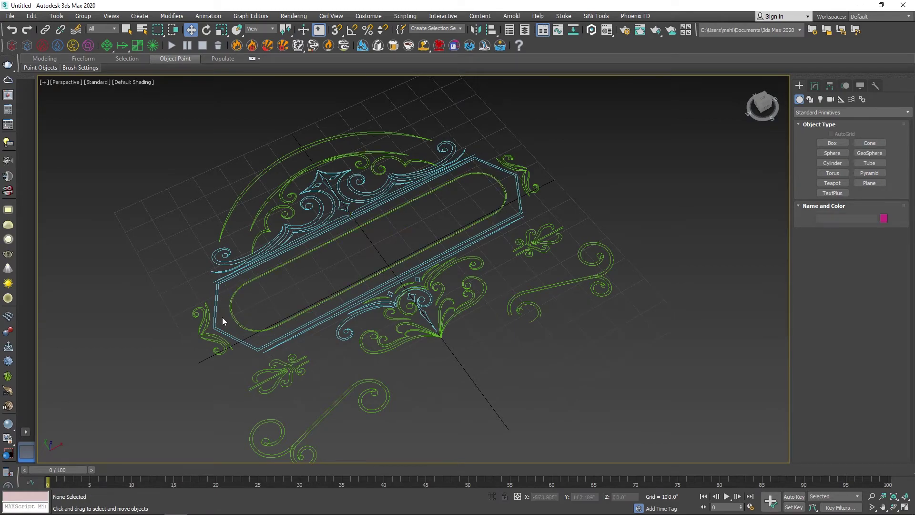
scroll(222, 317, up, 5)
scroll(224, 286, down, 10)
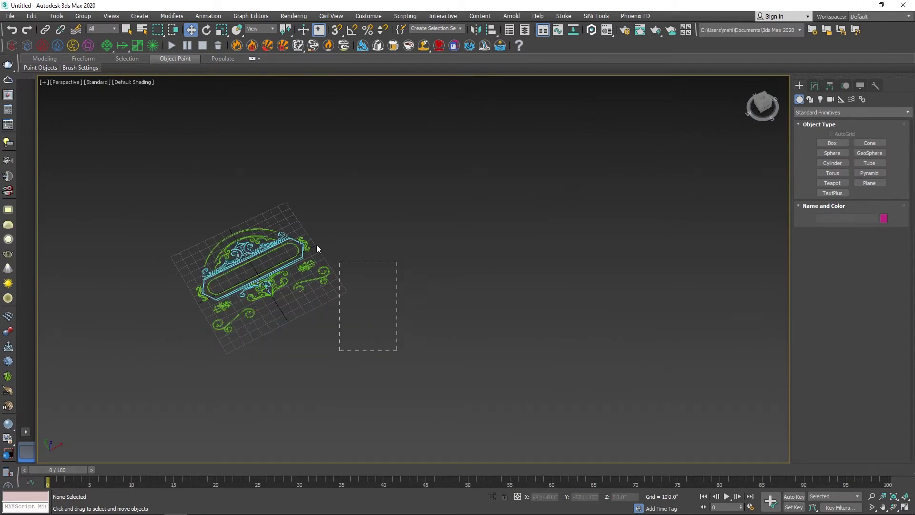
key(ctrl+a)
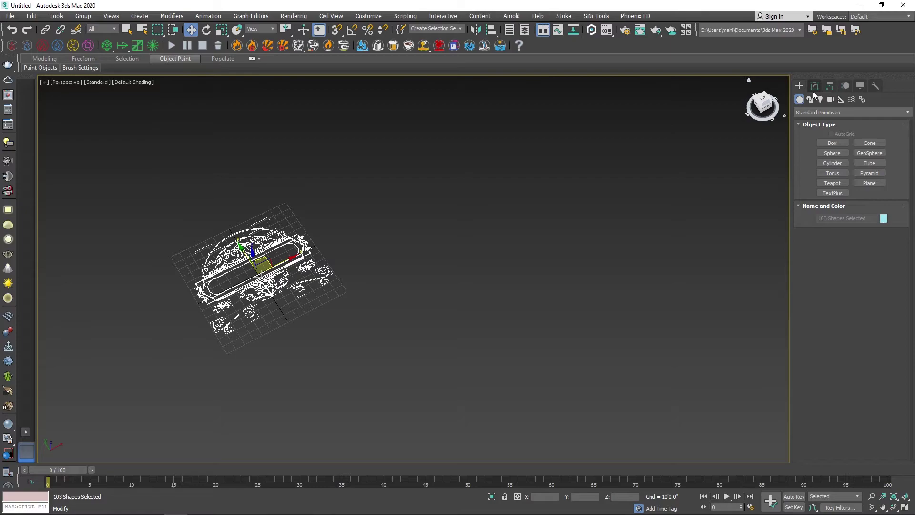
- Extrude the 103 frame shapes with an Amount of 1.2, then deselect and orbit to inspect them
click(814, 90)
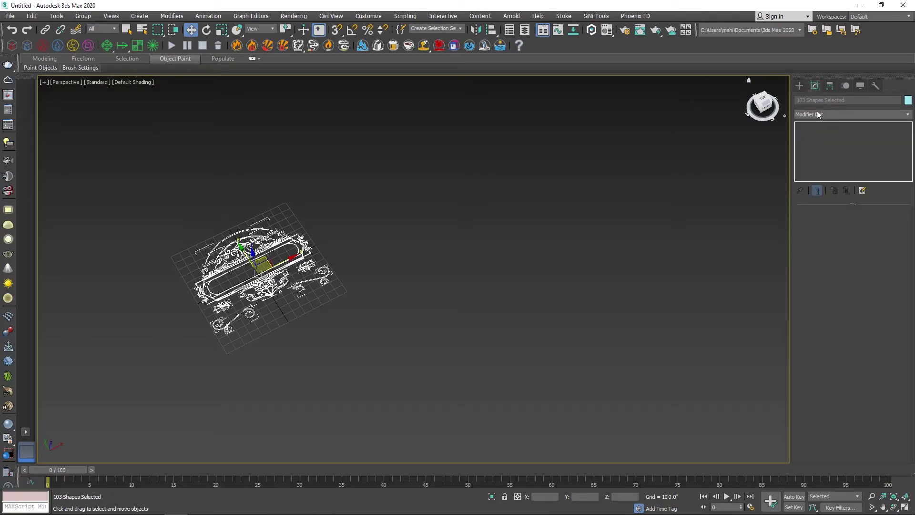
click(817, 114)
text(ex)
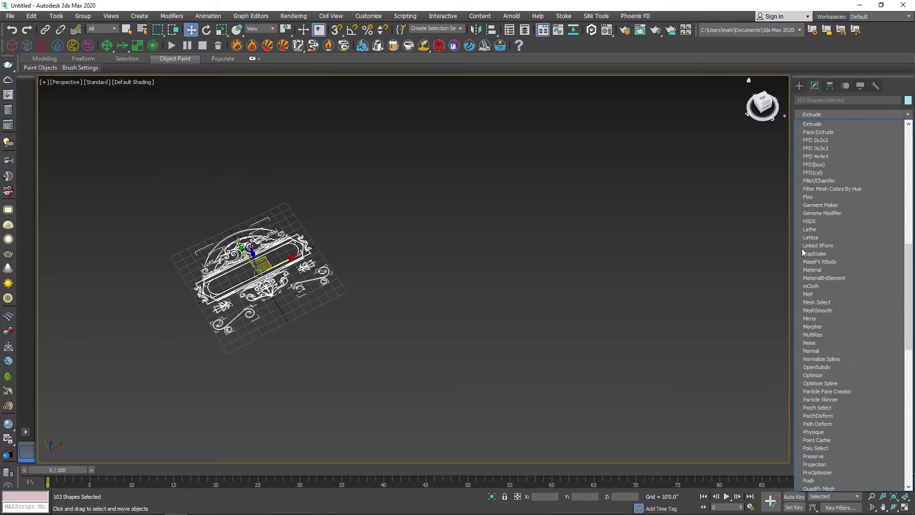
click(825, 124)
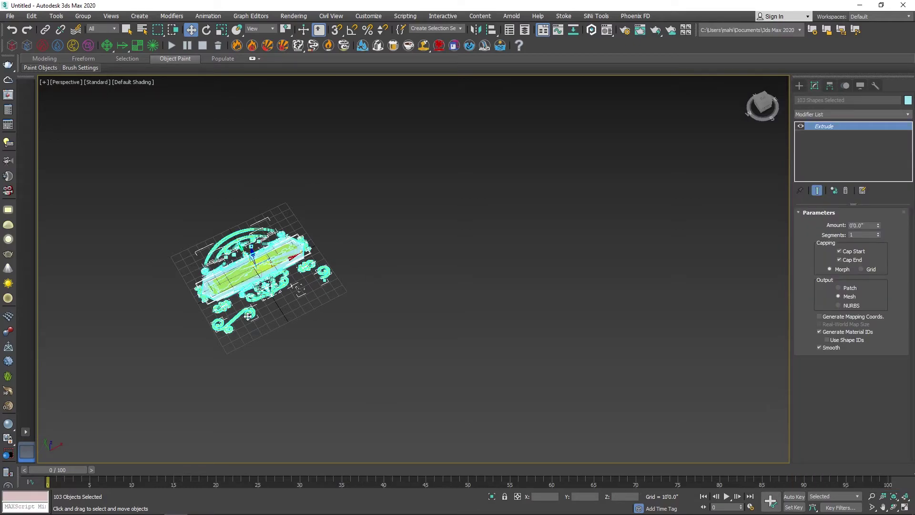
scroll(248, 316, up, 2)
scroll(269, 258, up, 3)
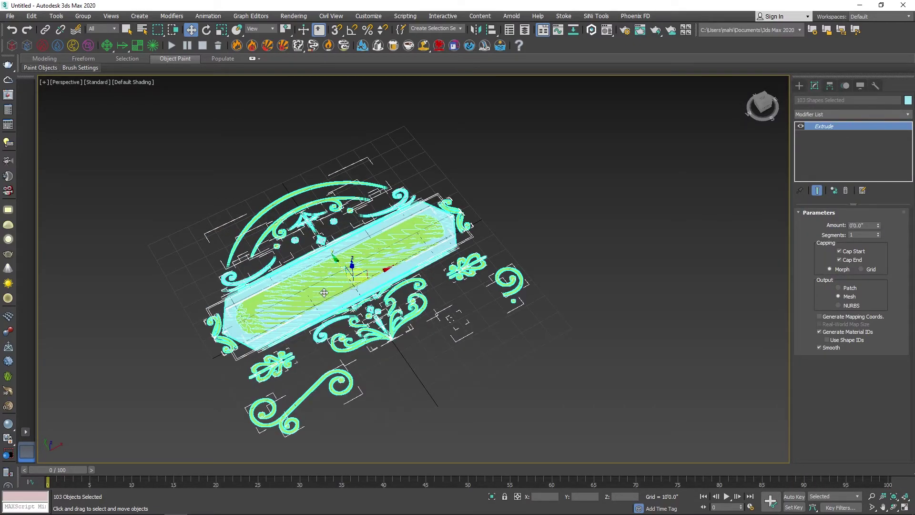
click(879, 225)
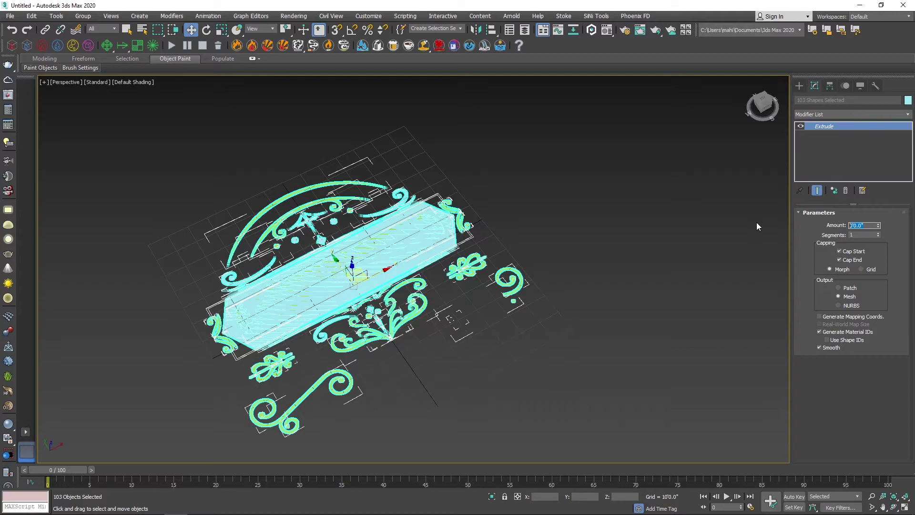
text(1.2)
key(Return)
click(675, 207)
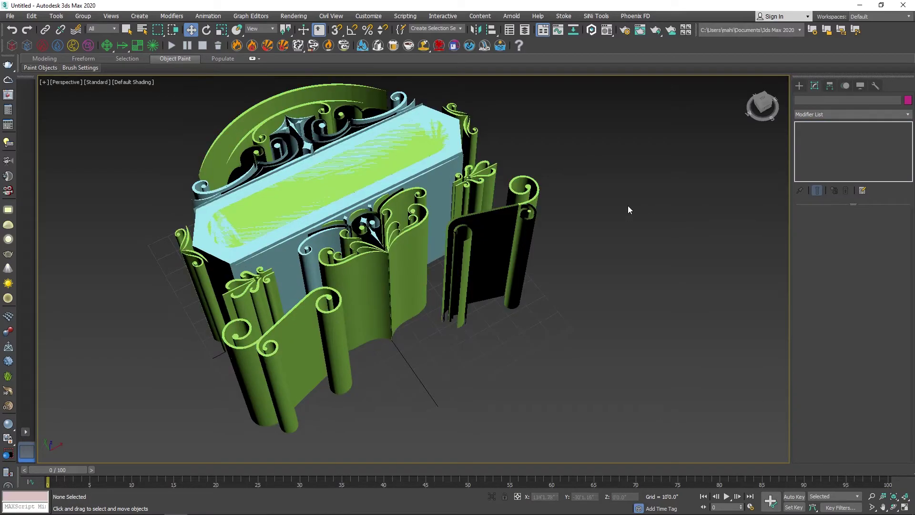
mouse_move(628, 205)
alt+middle_down()
mouse_move(597, 190)
mouse_move(674, 274)
alt+middle_up()
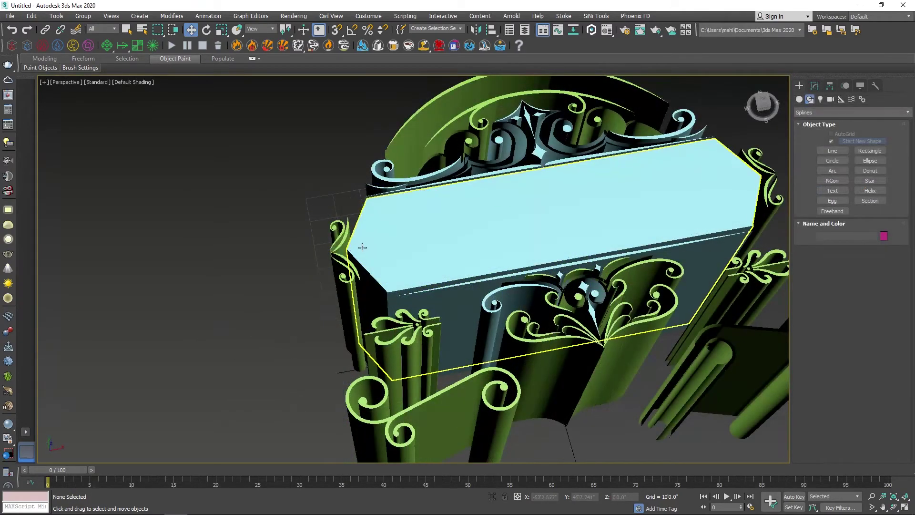
- Select the cyan panel box, view it from a low frontal angle, and open the geometry category list
click(362, 248)
key(e)
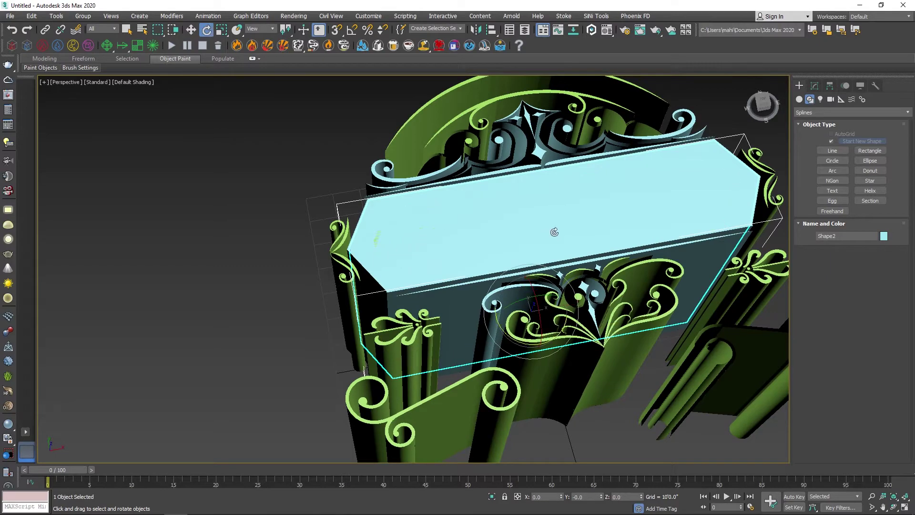
key(r)
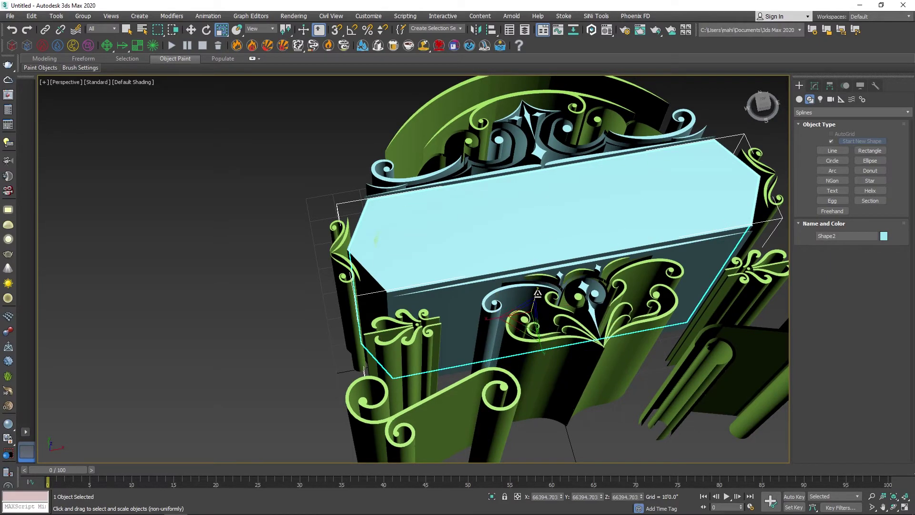
mouse_move(547, 282)
alt+middle_down()
mouse_move(539, 313)
mouse_move(506, 314)
mouse_move(466, 333)
mouse_move(465, 300)
mouse_move(554, 324)
mouse_move(561, 349)
mouse_move(398, 255)
alt+middle_up()
key(w)
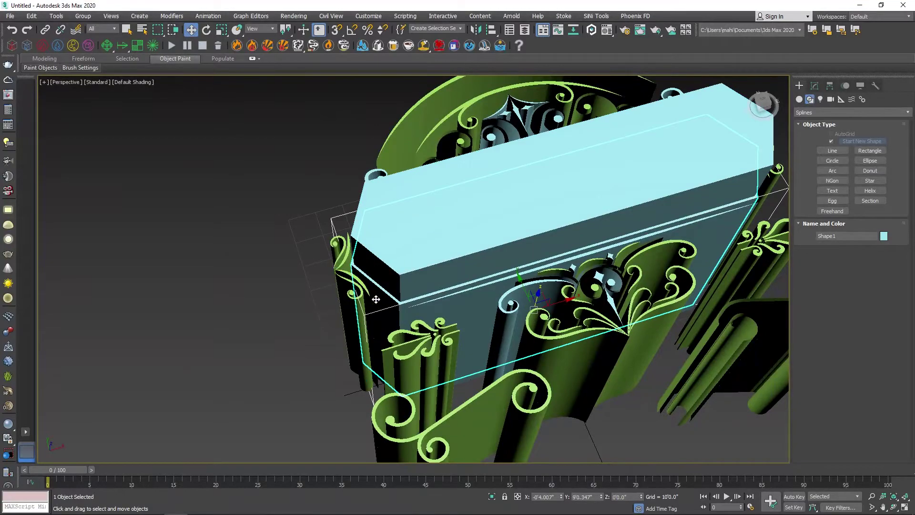
click(800, 99)
- Make the panel box a Boolean and subtract the first box operand from it
click(852, 113)
click(820, 134)
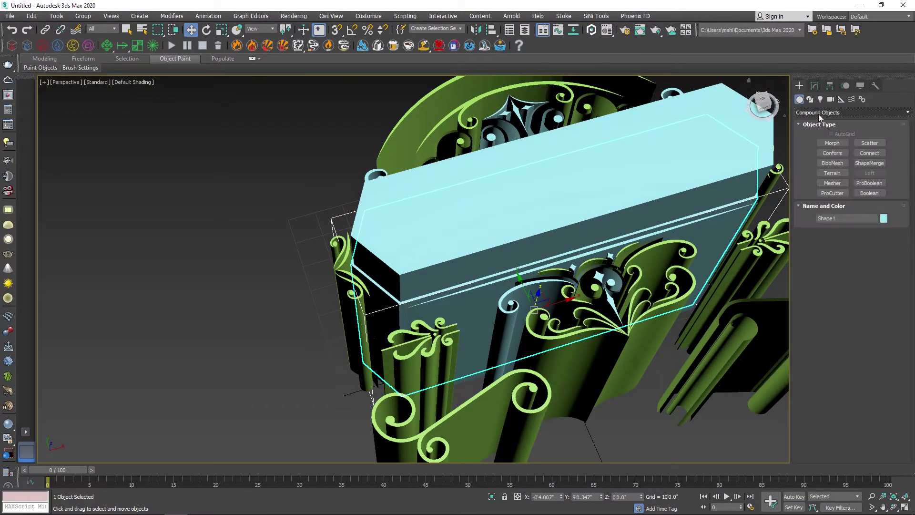
click(870, 193)
click(840, 247)
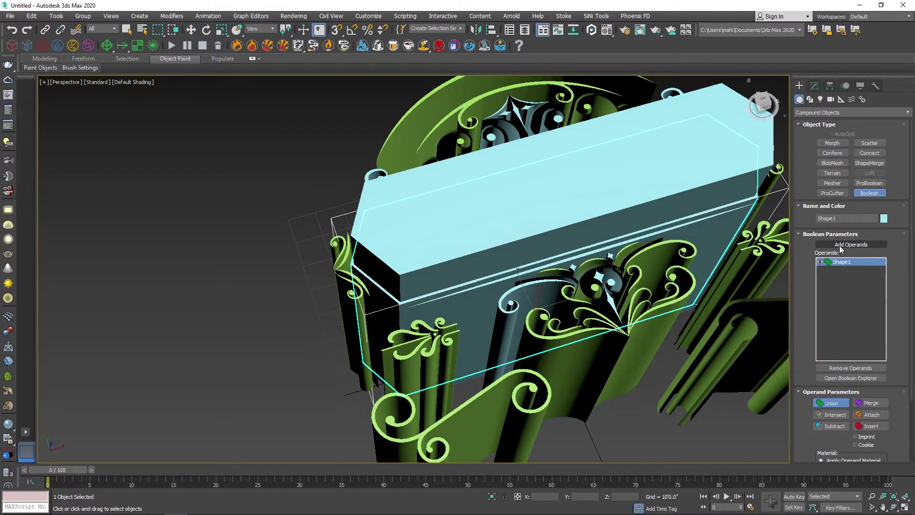
click(832, 426)
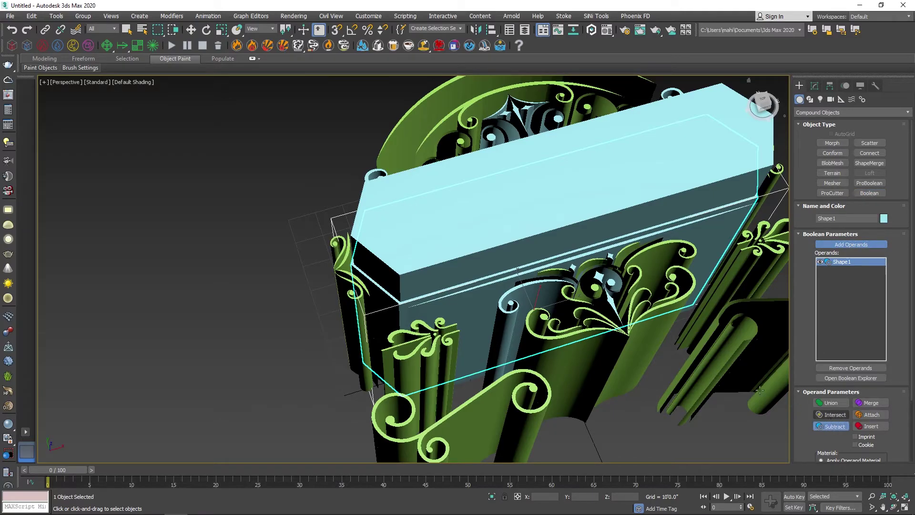
click(389, 258)
mouse_move(389, 258)
alt+middle_down()
mouse_move(427, 152)
mouse_move(578, 184)
alt+middle_up()
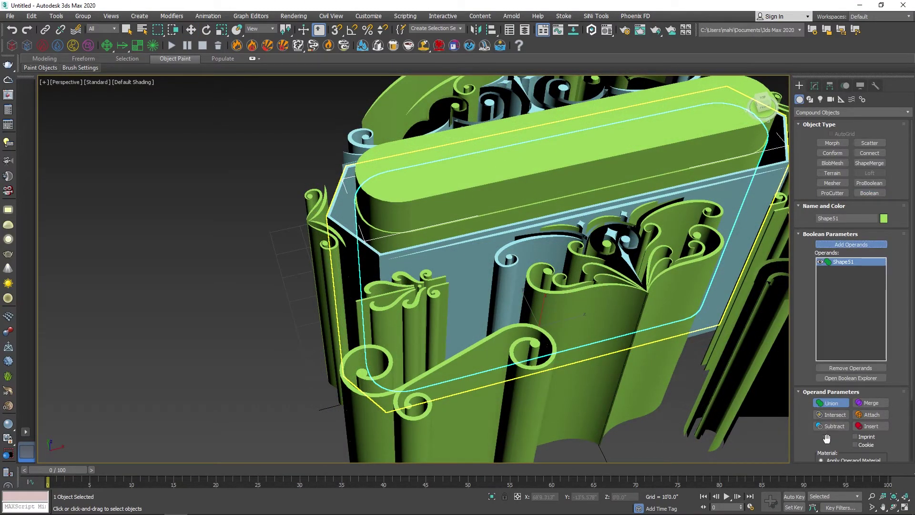
- Subtract the rounded inner box as a second operand, then zoom extents and deselect
click(831, 426)
click(402, 153)
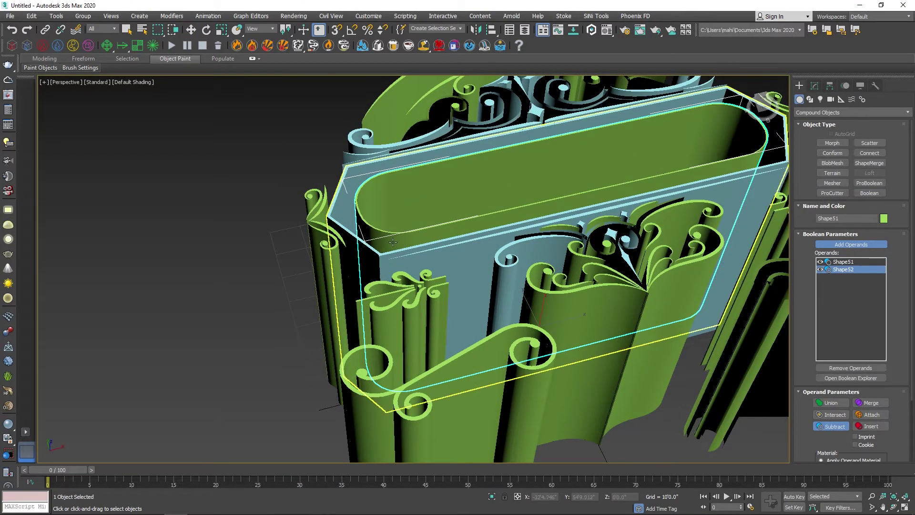
key(z)
alt+middle_drag(393, 242, 491, 275)
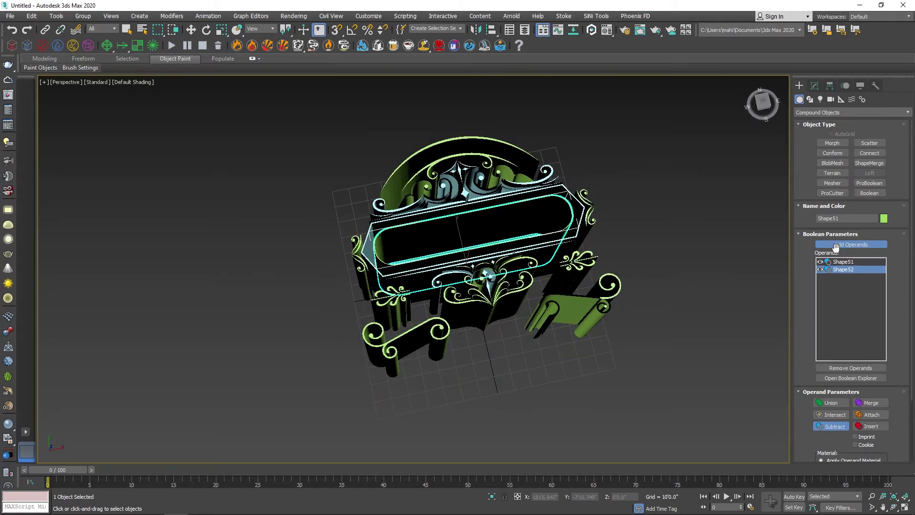
click(719, 272)
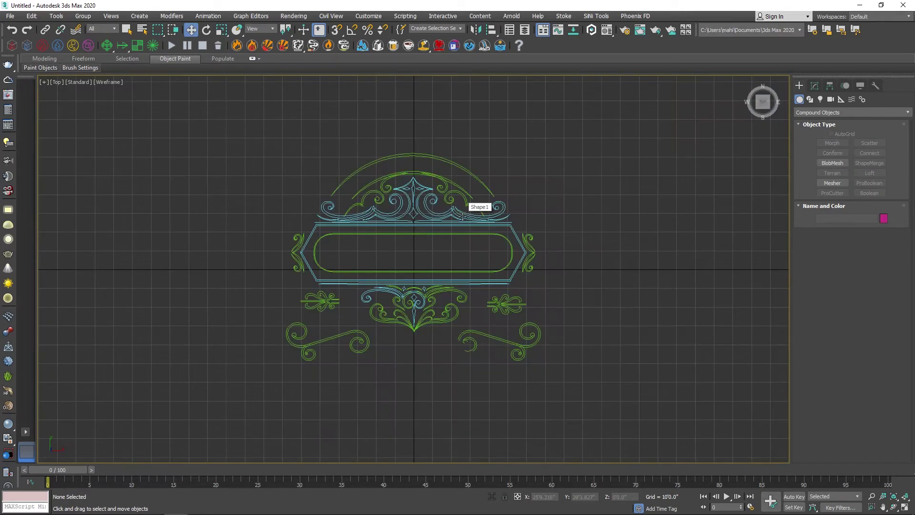
- Create a MAX Text shape in the Top view and scale it down to fit the frame
scroll(410, 256, up, 2)
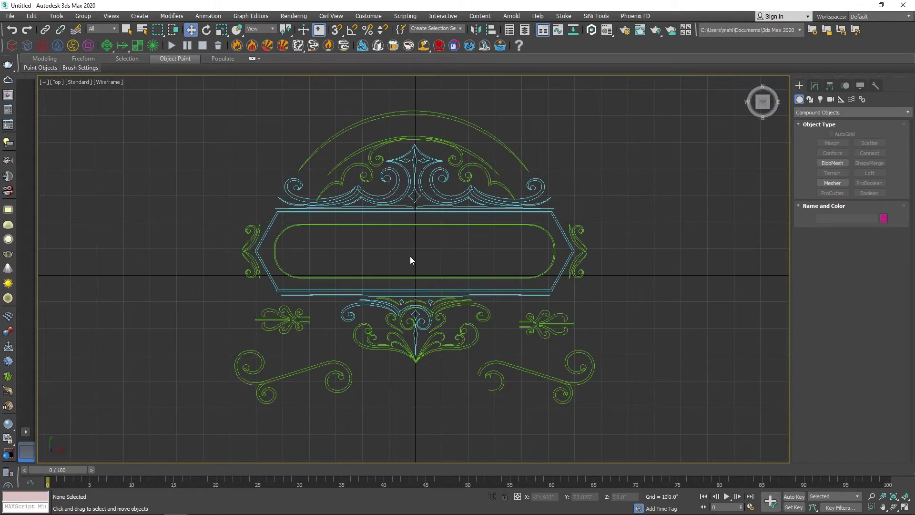
click(811, 100)
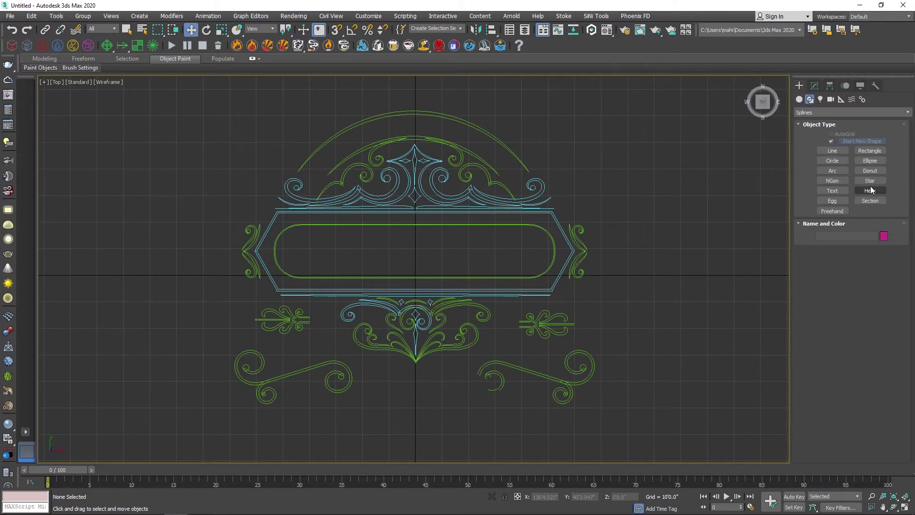
click(832, 190)
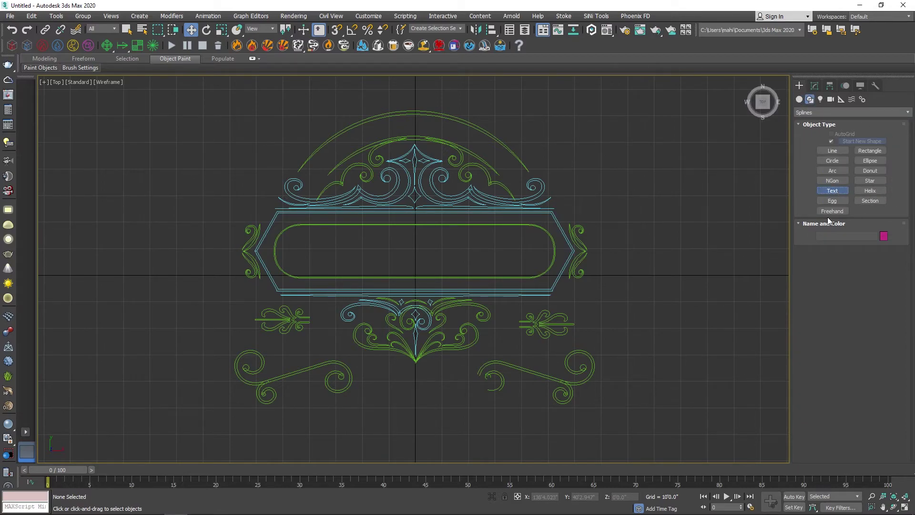
click(324, 261)
scroll(355, 258, down, 2)
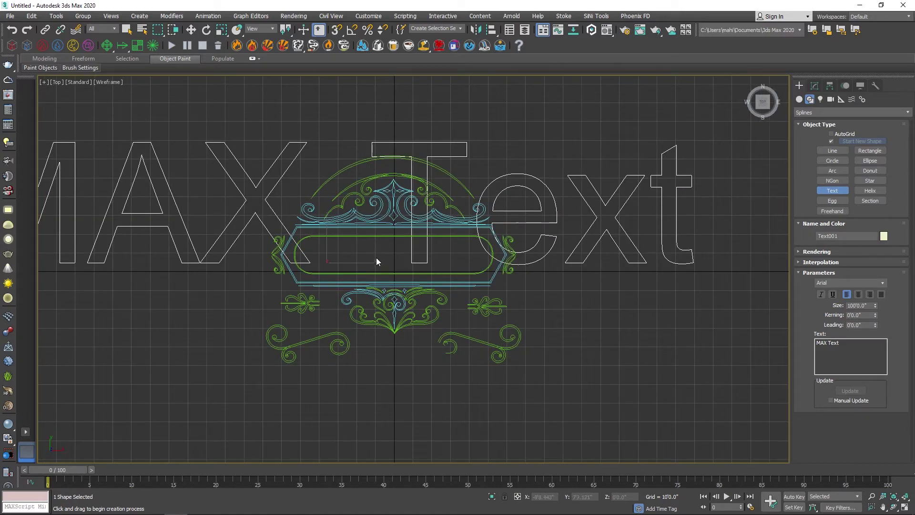
key(r)
drag(348, 260, 476, 431)
- Reselect the text and move it to the centre of the frame's rounded window
key(w)
scroll(328, 269, up, 1)
scroll(328, 269, up, 1)
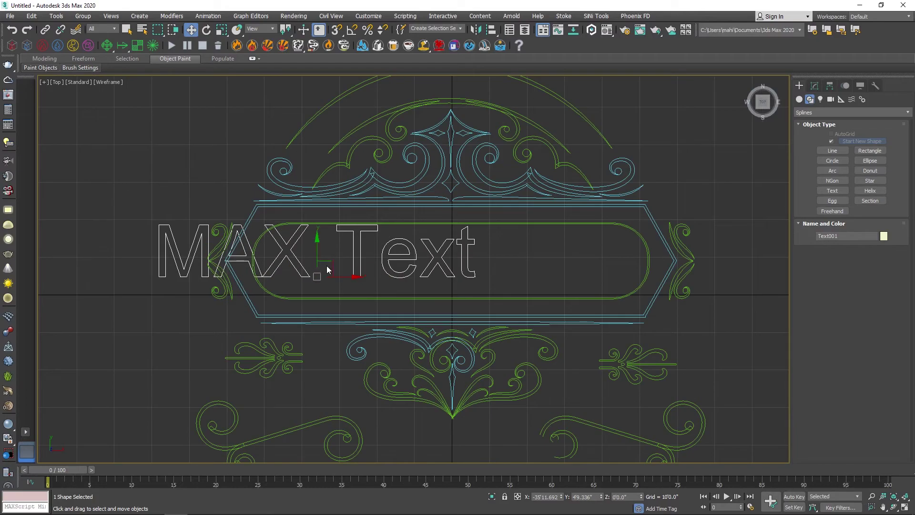
click(324, 263)
click(308, 272)
drag(332, 261, 466, 271)
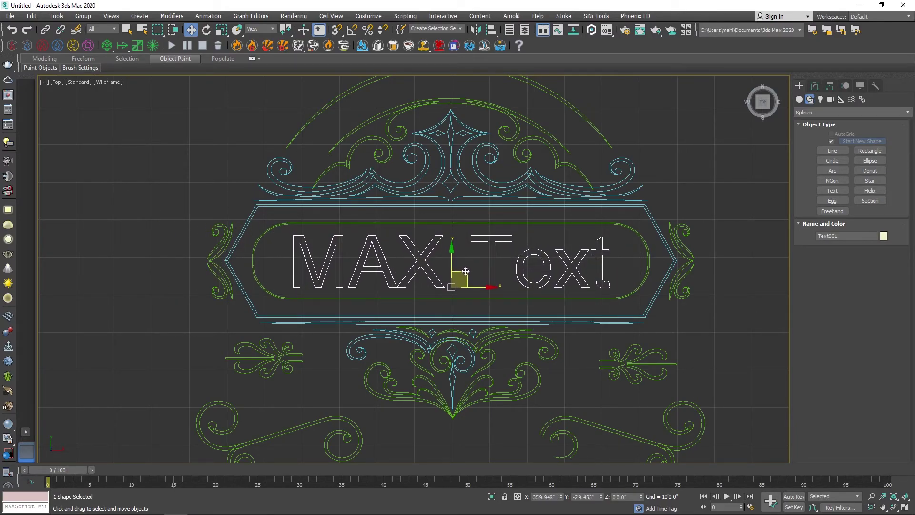
click(813, 88)
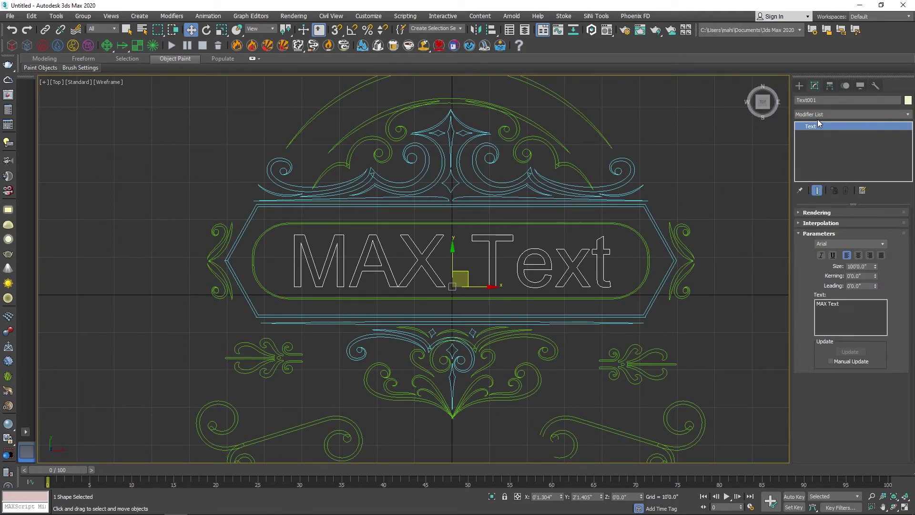
- Add an Extrude modifier to the text and drag its Amount up into tall letters
click(818, 115)
text(ext)
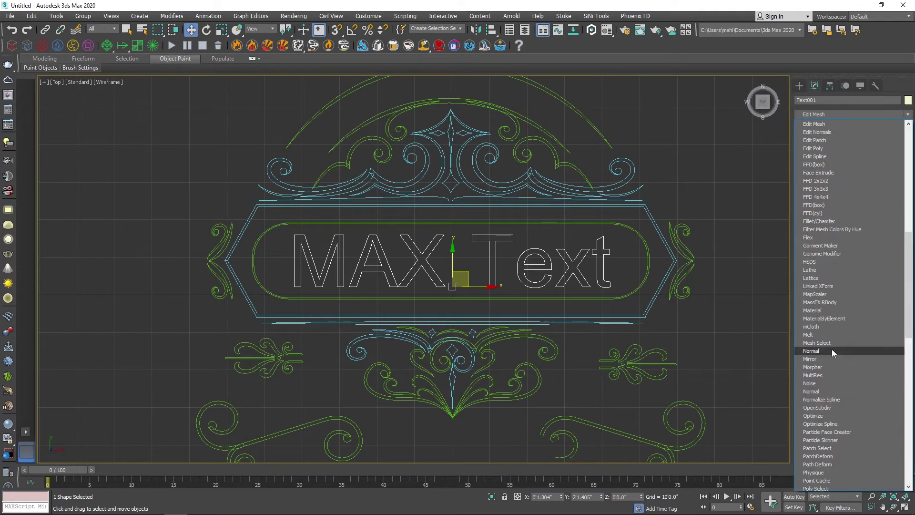
click(814, 124)
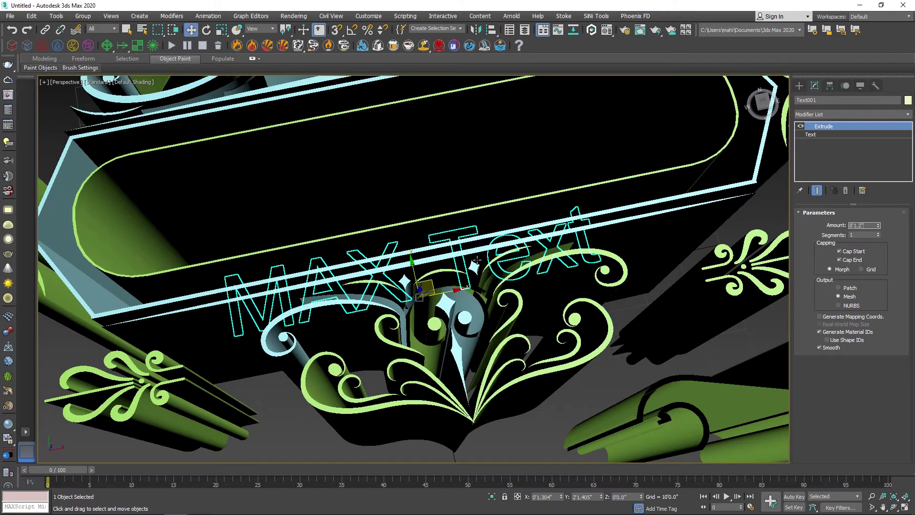
alt+middle_drag(477, 260, 496, 257)
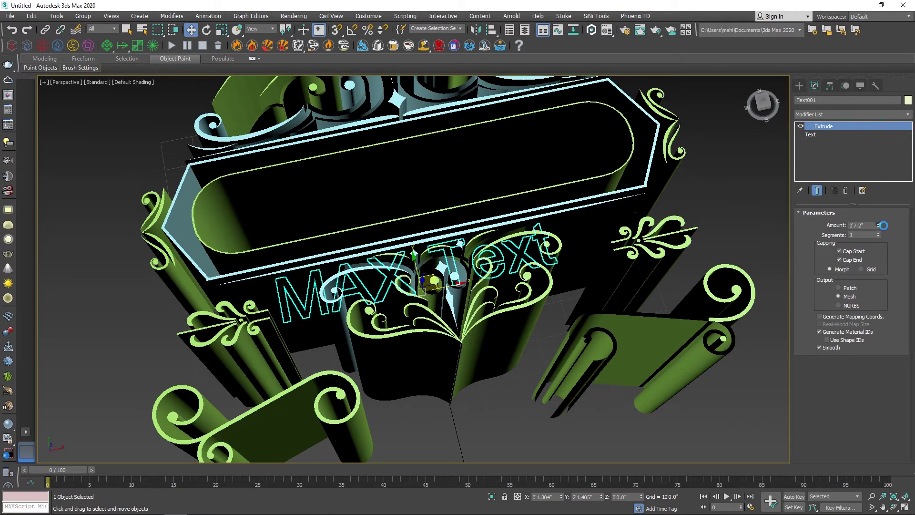
drag(883, 225, 892, 406)
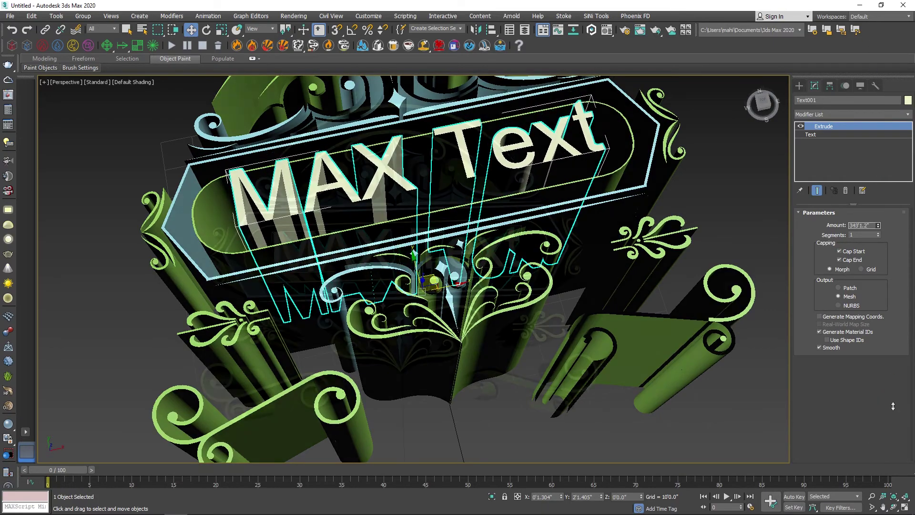
click(817, 136)
text(We)
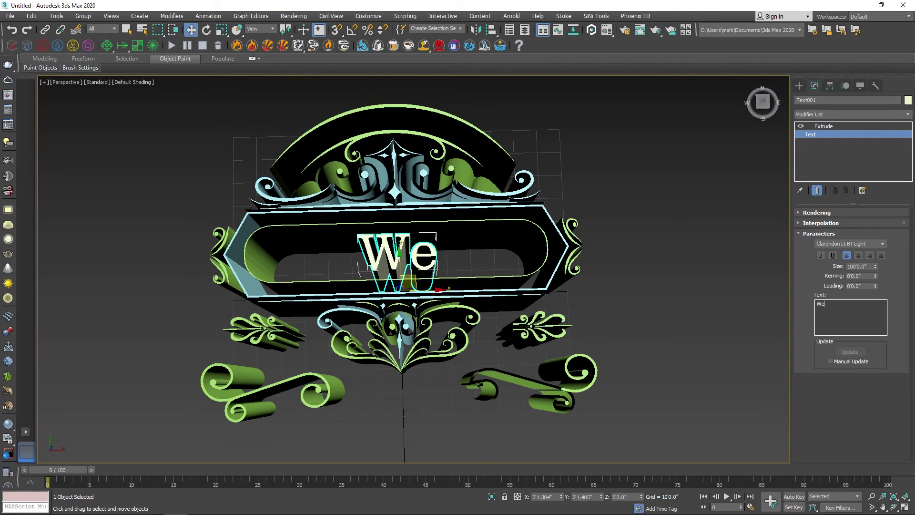
- Type 'lcome' to complete the word Welcome in the text field
text(lco)
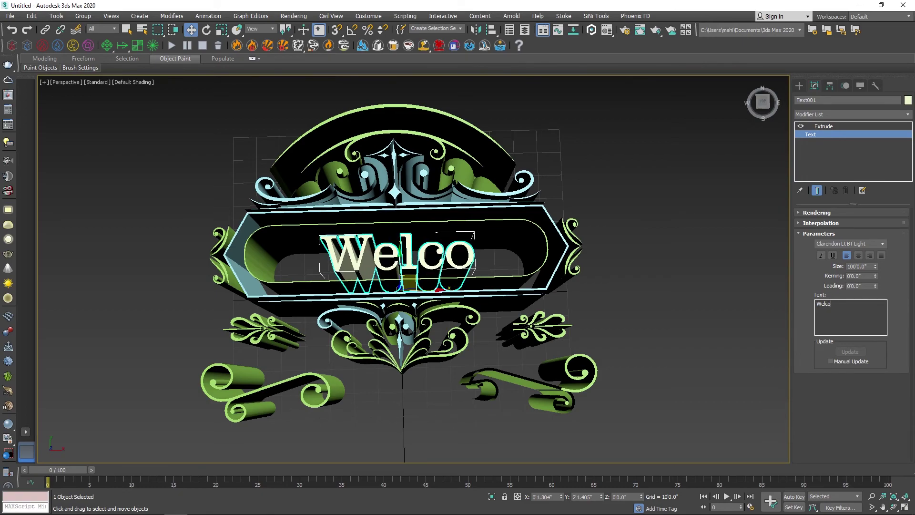
text(me)
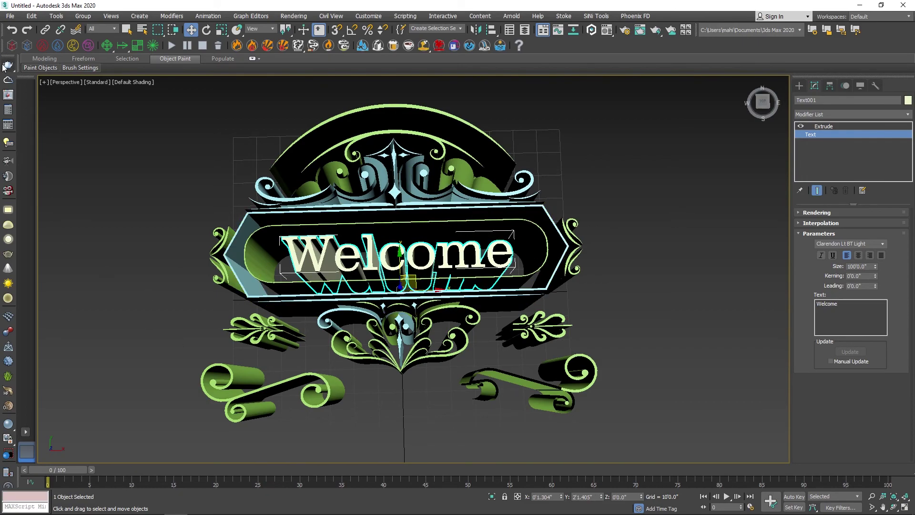